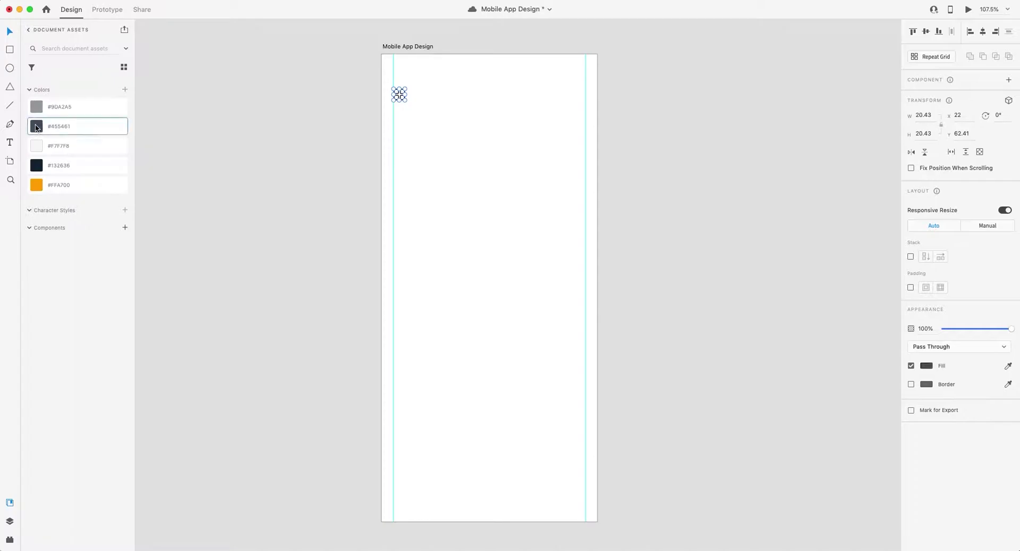
Draw a 35 × 35 circle near the artboard's upper right, aligned to the right guide, and fill it with a Pexels portrait from UI Faces
left_click_drag(546, 89, 565, 110)
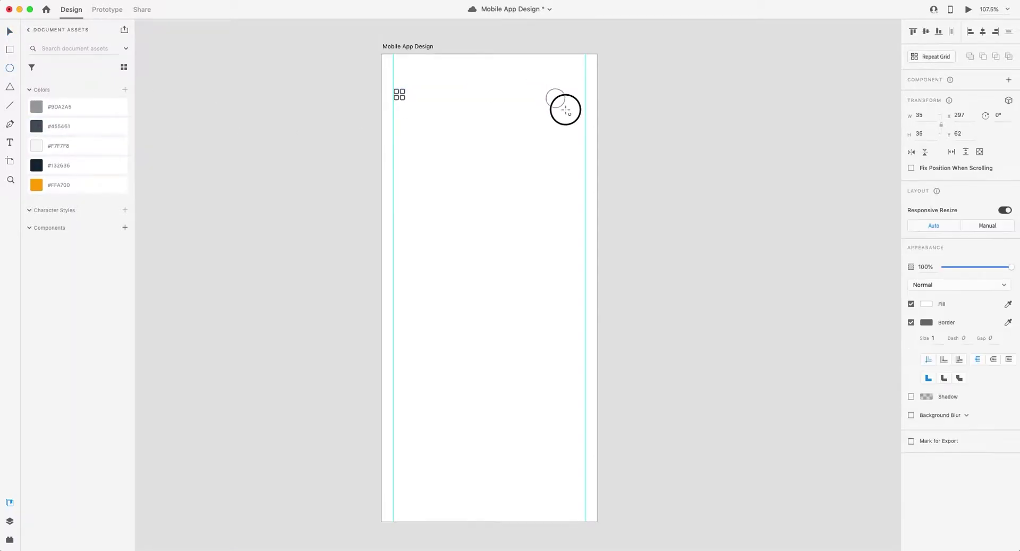
left_click_drag(577, 104, 583, 105)
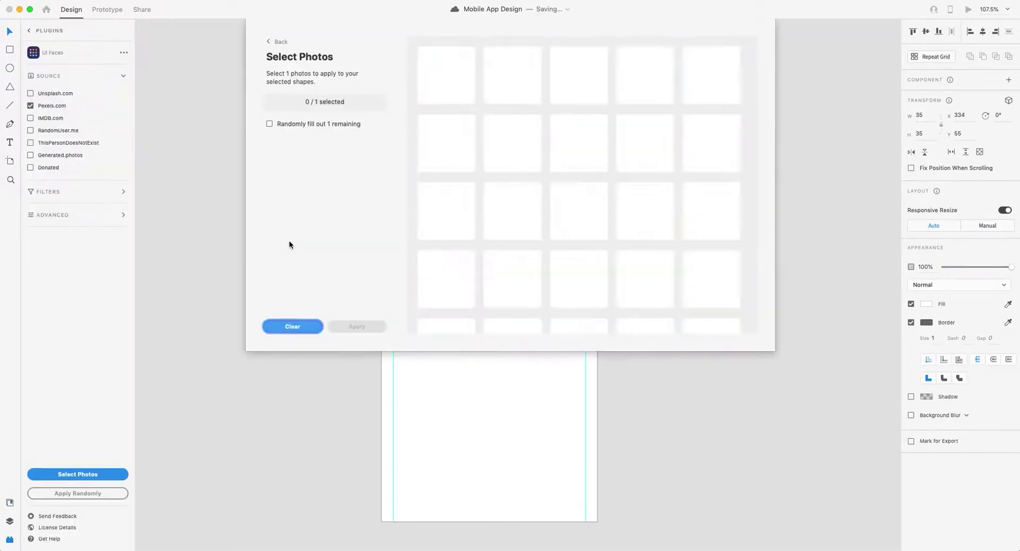
left_click(645, 75)
left_click(357, 323)
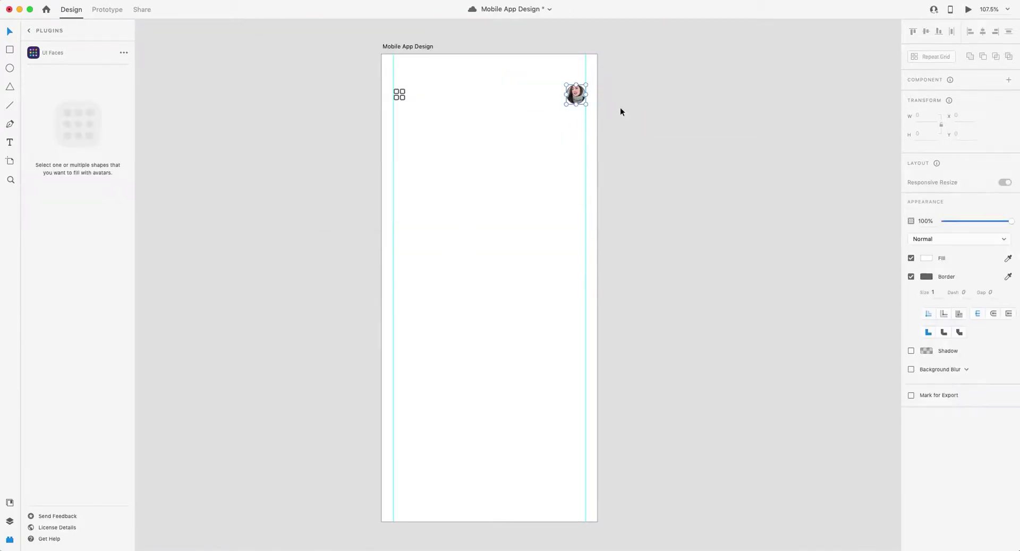
Remove the avatar circle's border and enlarge it to 40 × 40, keeping it against the right guide
left_click(911, 322)
left_click(575, 94)
left_click_drag(575, 92, 563, 84)
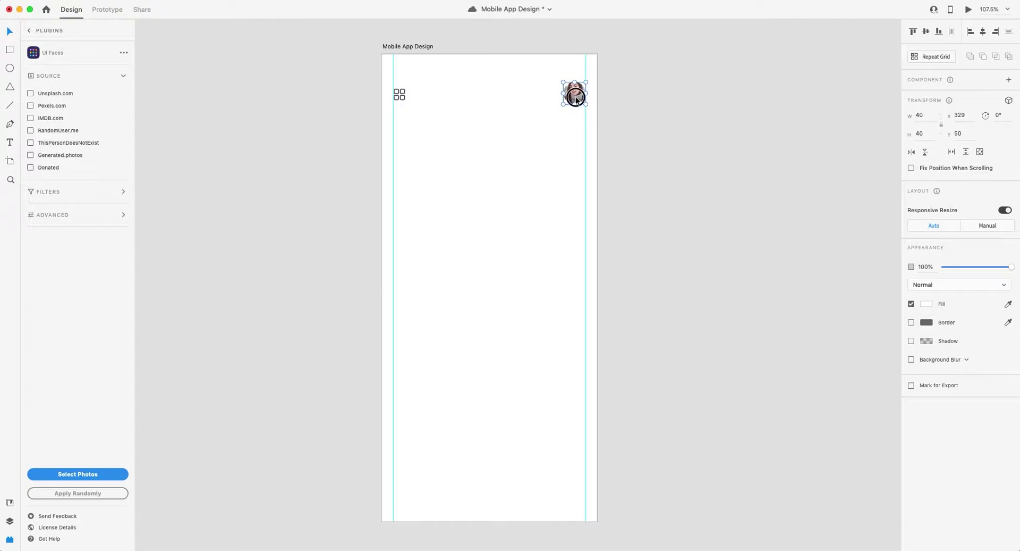
left_click(499, 126)
Add the two-line heading "Best Furniture In Your Home" in Gilroy Bold 21 below the grid icon, aligned to the left guide
left_click(402, 131)
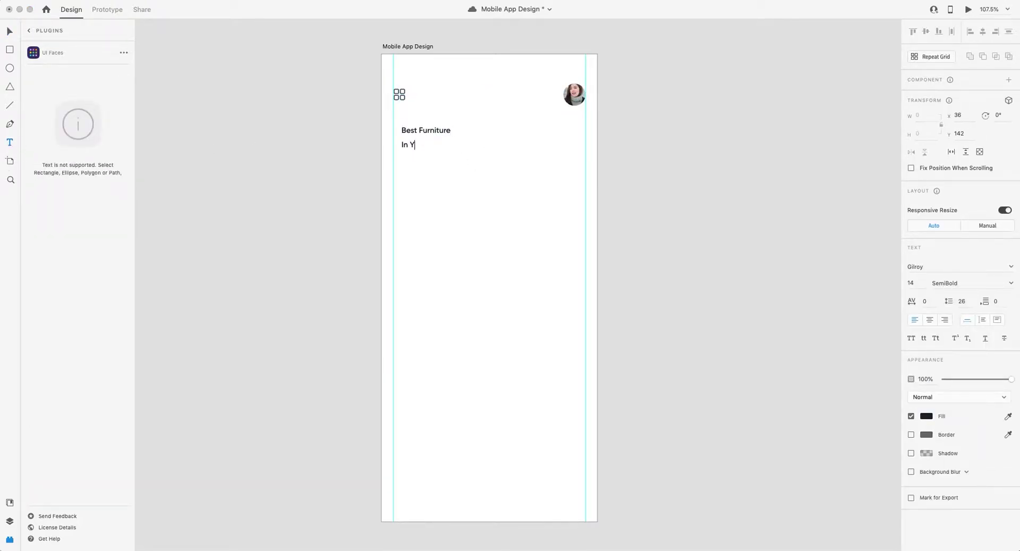
key("Escape")
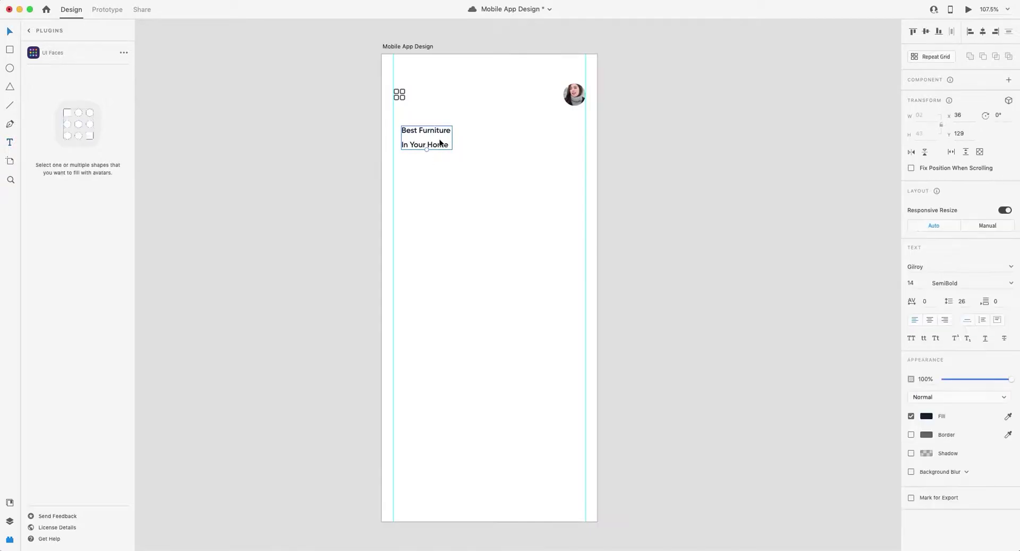
left_click_drag(439, 144, 431, 144)
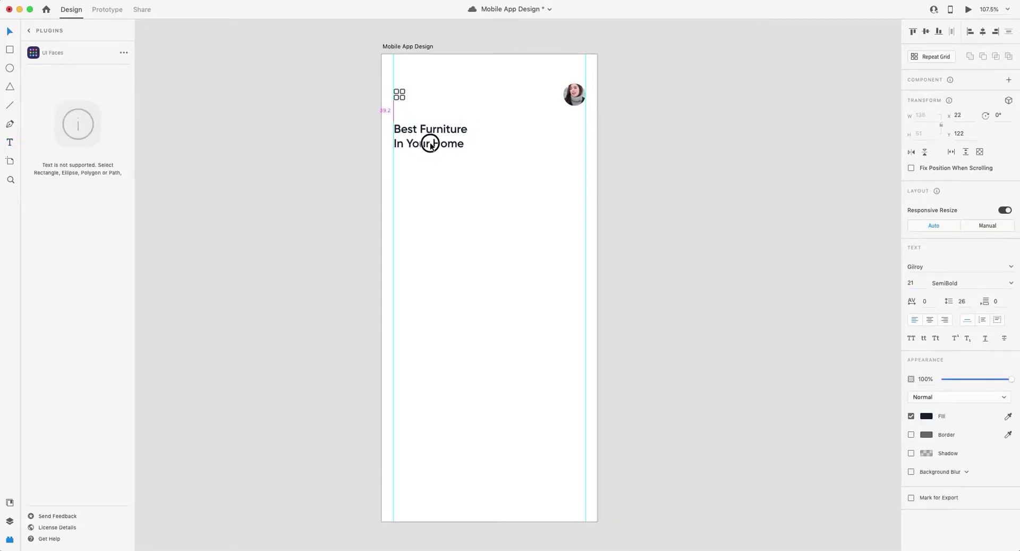
left_click(1011, 282)
left_click(945, 353)
left_click(498, 201)
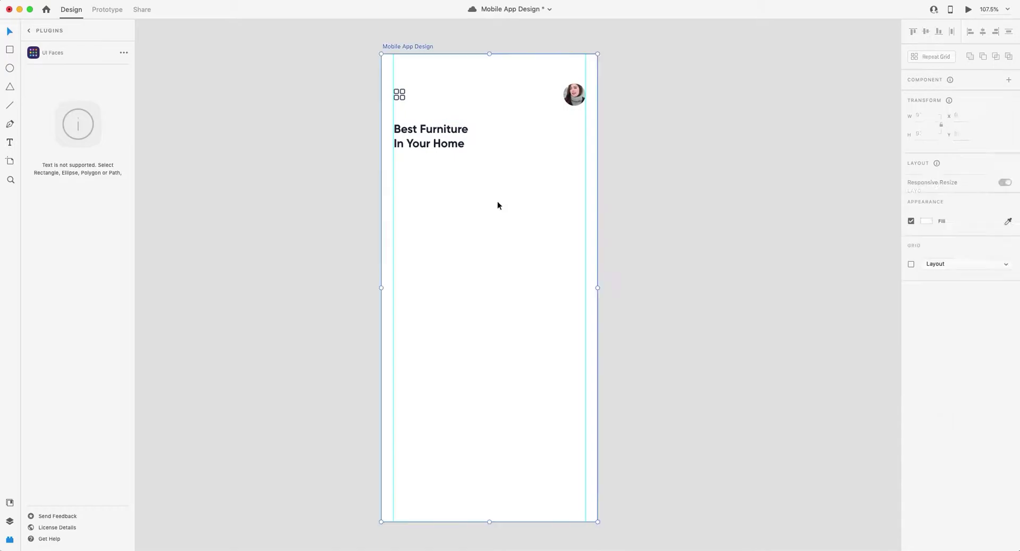
Draw a borderless 347 × 49 rectangle between the guides below the heading, with fill #F7F7F8 and corner radius 10
scroll(468, 163, "down", 1)
left_click_drag(397, 154, 583, 176)
left_click(909, 340)
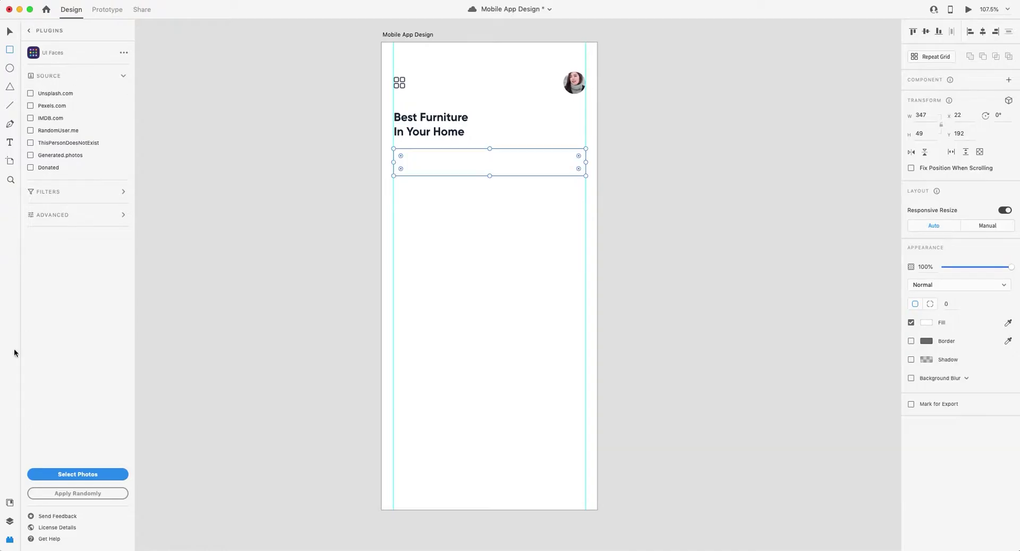
left_click(10, 504)
left_click(74, 145)
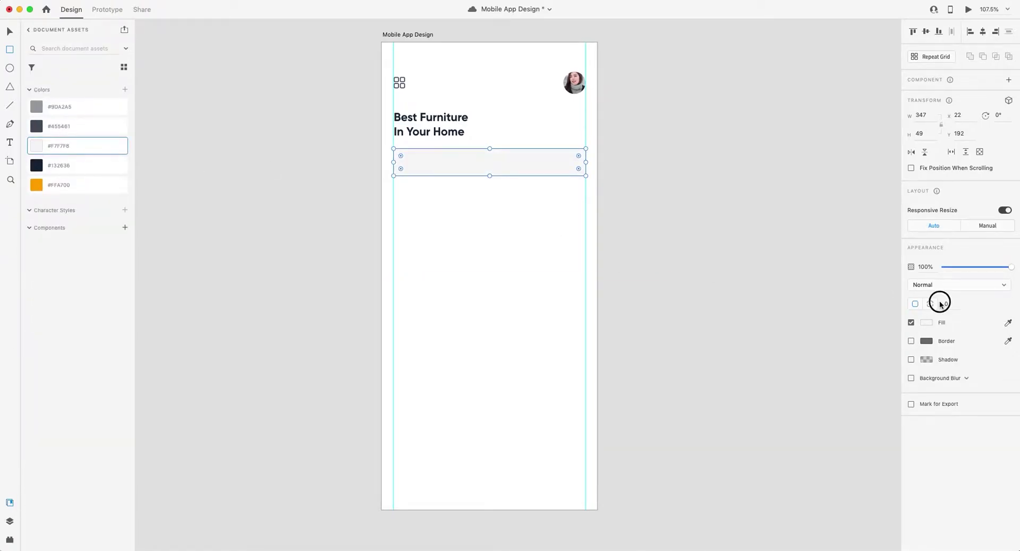
type("10")
Shorten the rectangle to 282 wide for the search bar and make a small square copy against the right guide
left_click(521, 177)
left_click(520, 175)
left_click_drag(585, 162, 561, 163)
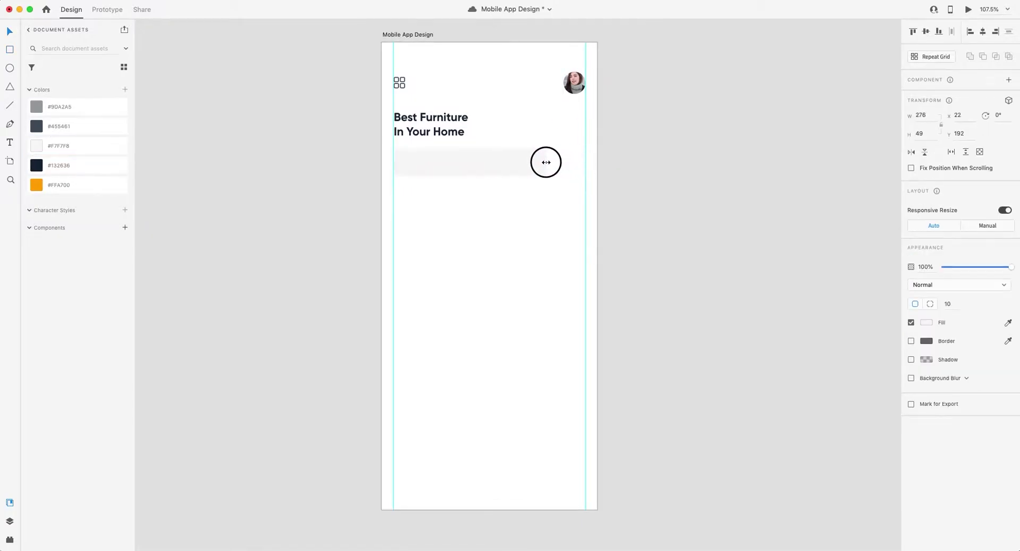
left_click_drag(394, 162, 547, 162)
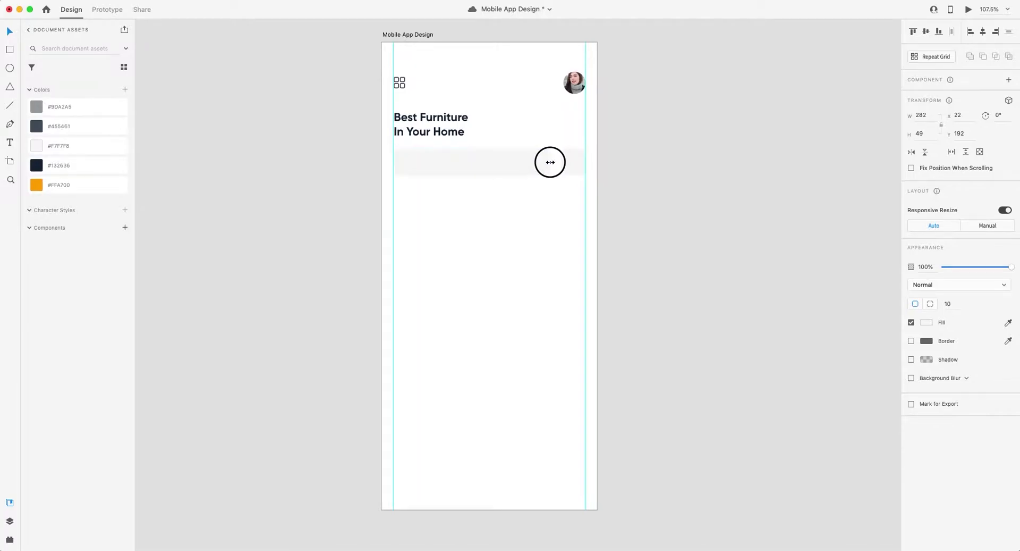
key("Escape")
Add the text "Search" for the search bar in Gilroy Medium at size 13
scroll(457, 171, "up", 5)
left_click(10, 142)
left_click(369, 277)
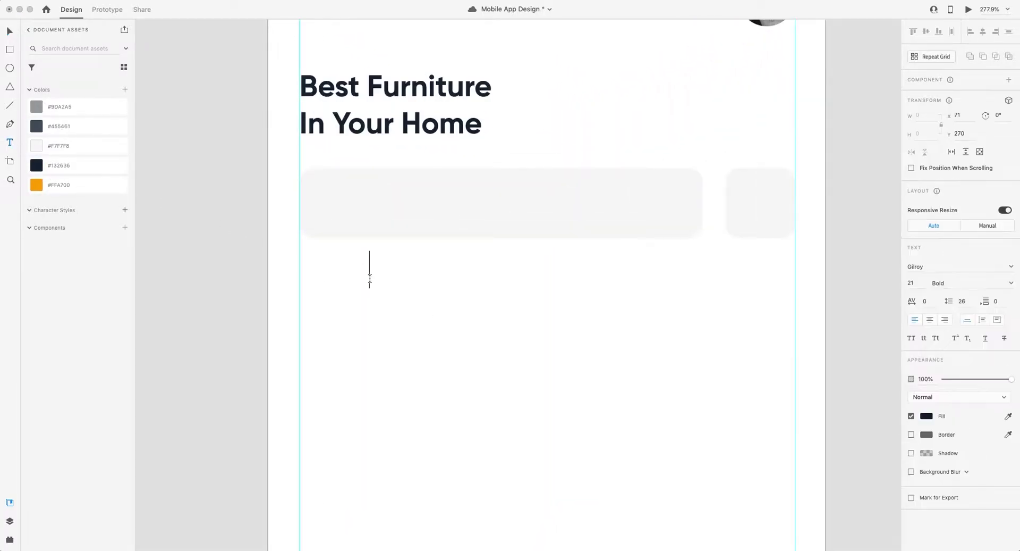
type("Search")
key("Escape")
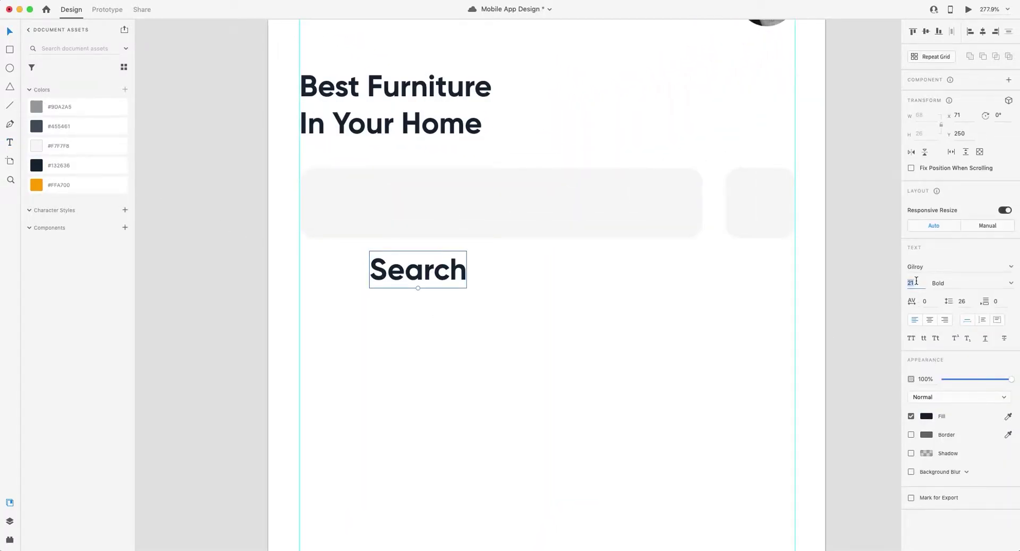
type("13")
key("Return")
left_click(1011, 284)
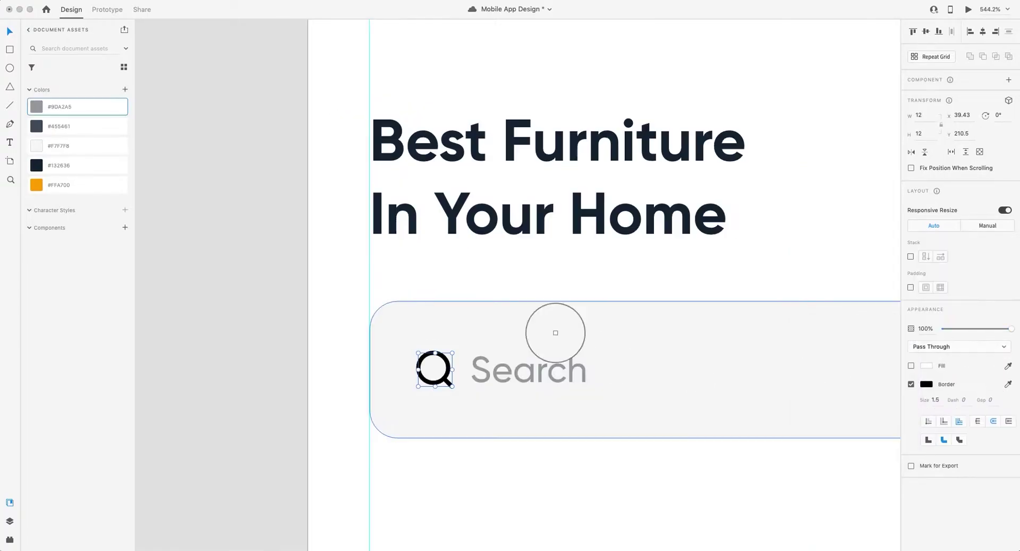
Colour the search icon #9DA2A5 and adjust the spacing between it and the Search text
left_click(35, 107)
scroll(585, 398, "down", 5)
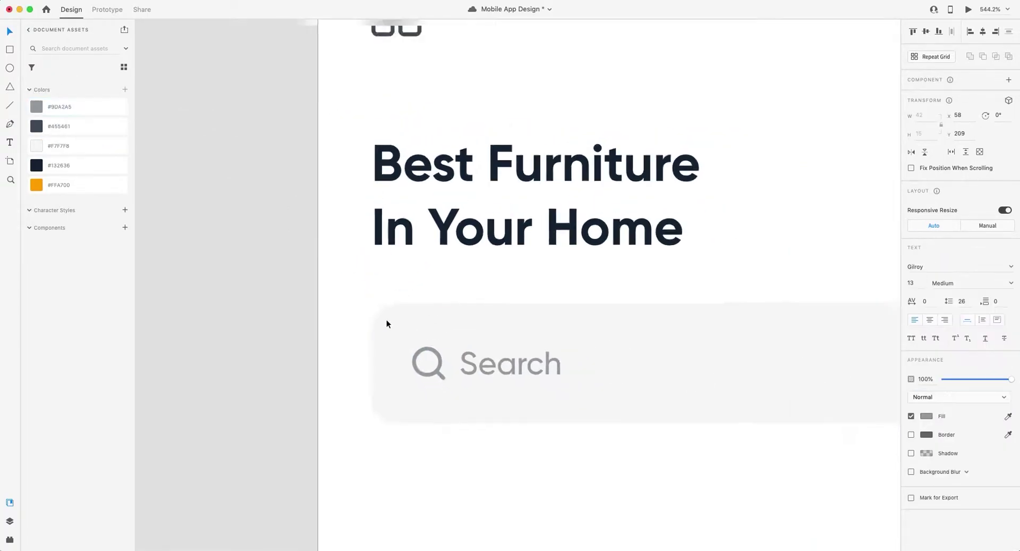
left_click_drag(439, 368, 456, 367)
scroll(537, 414, "down", 3)
scroll(537, 414, "right", 3)
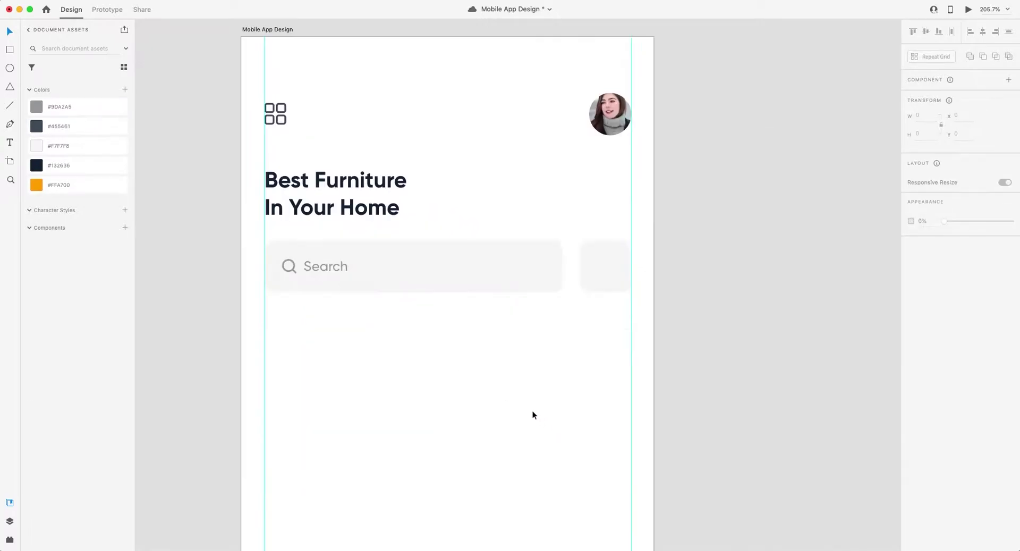
Bring the filter sliders icon from the other app into the small square box and colour its border the same grey as the search icon
key("super+Tab")
left_click(326, 208)
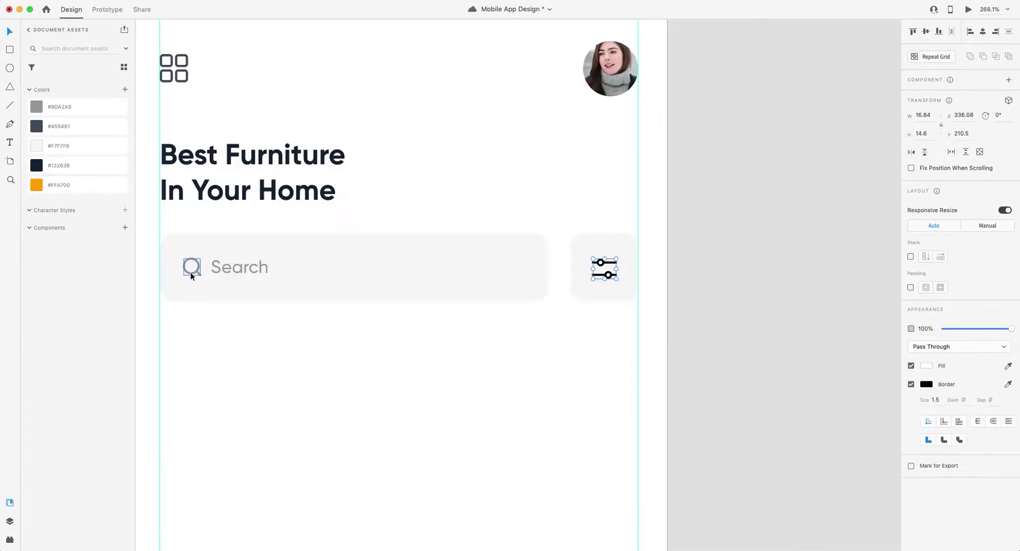
left_click(926, 384)
key("Escape")
left_click(927, 384)
left_click(585, 307)
scroll(544, 182, "down", 5)
scroll(436, 228, "down", 3)
scroll(435, 228, "right", 3)
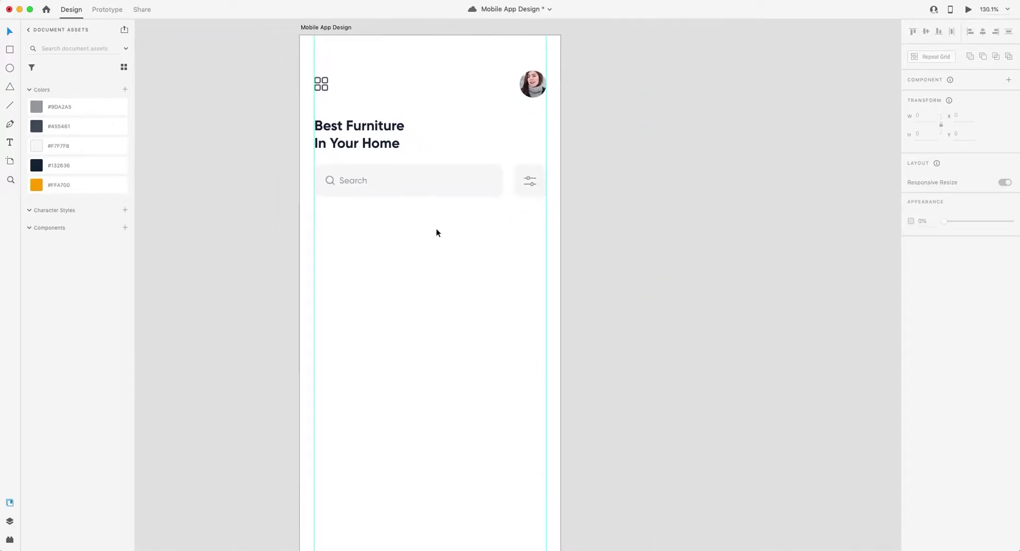
Duplicate the search bar rectangle below and resize the copy to a 347 × 78 card spanning both guides
scroll(414, 223, "left", 1)
left_click_drag(371, 179, 414, 221)
left_click_drag(527, 242, 572, 263)
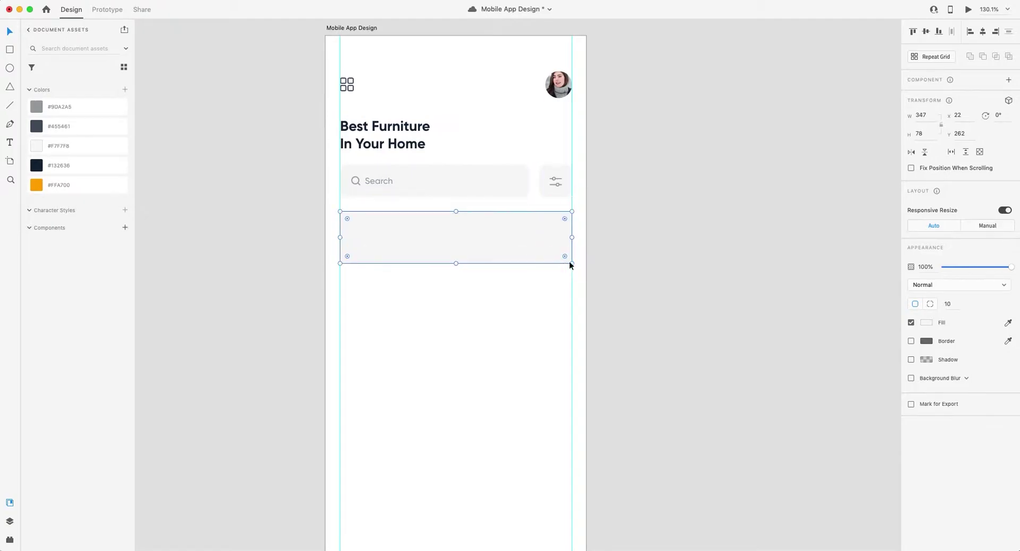
Give the card a border without a fill and lower its opacity to get a light outline
left_click(911, 341)
left_click(911, 322)
left_click(961, 267)
left_click(372, 304)
Copy the chair image from the other app and paste it inside the outlined product card
key("super+Tab")
left_click(327, 190)
left_click(332, 180)
key("super+c")
key("super+Tab")
key("super+v")
left_click_drag(640, 145, 415, 171)
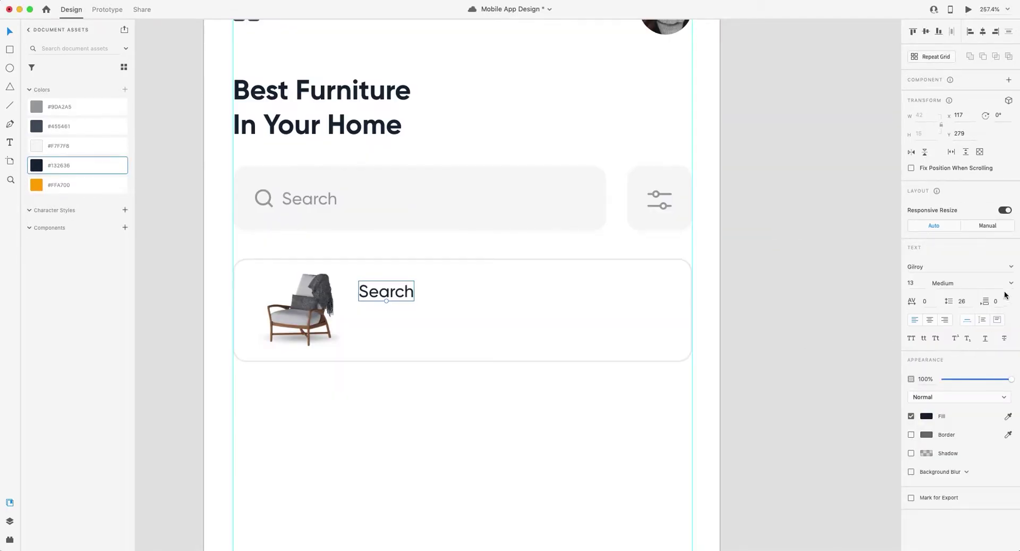
Set the copied Search text in the card to SemiBold and change its wording to "White and Grey Chair"
left_click(1004, 284)
left_click(946, 324)
double_click(372, 292)
type("White and Grey Chair")
key("Escape")
Duplicate the product title below itself, change the copy to "2.5" and set its weight to Medium
left_click_drag(394, 305, 394, 325)
double_click(394, 326)
type("2.5")
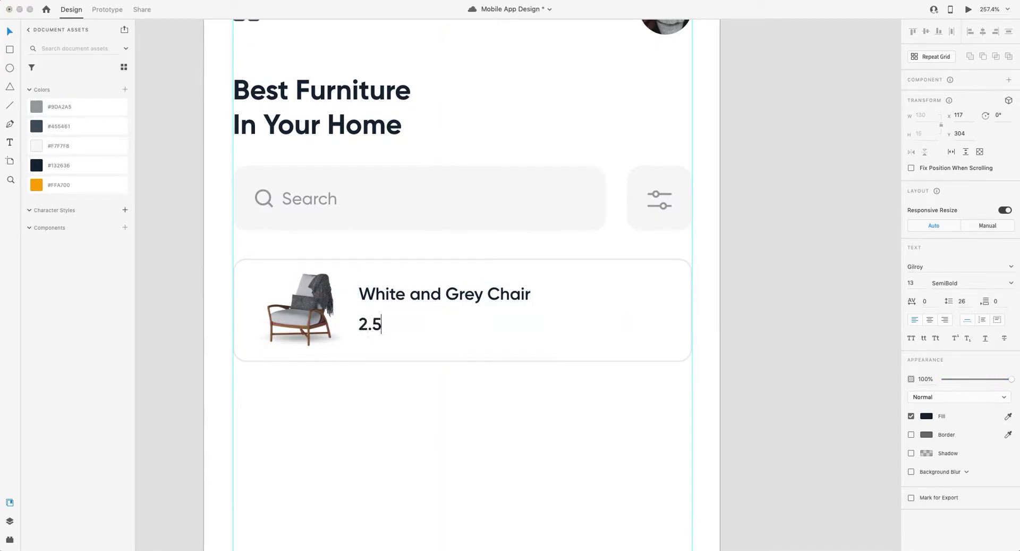
left_click(1011, 284)
left_click(967, 330)
Draw a five-sided polygon about 12 × 11 beside the 2.5 rating and shape it into a star with corner radius 1 and 80% ratio
left_click(10, 91)
scroll(346, 319, "up", 5)
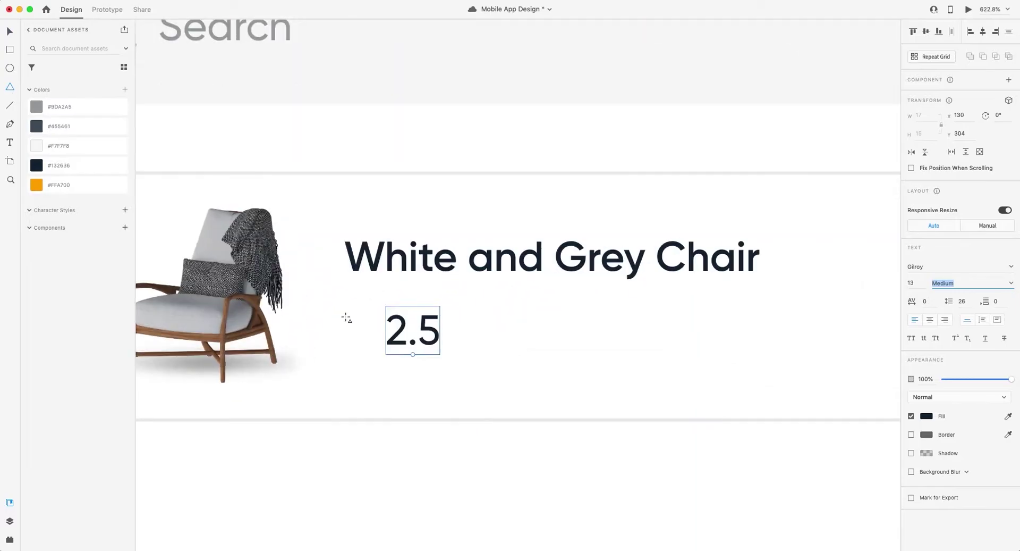
left_click_drag(346, 319, 387, 361)
scroll(484, 316, "up", 4)
left_click(924, 303)
key("Up")
key("Up")
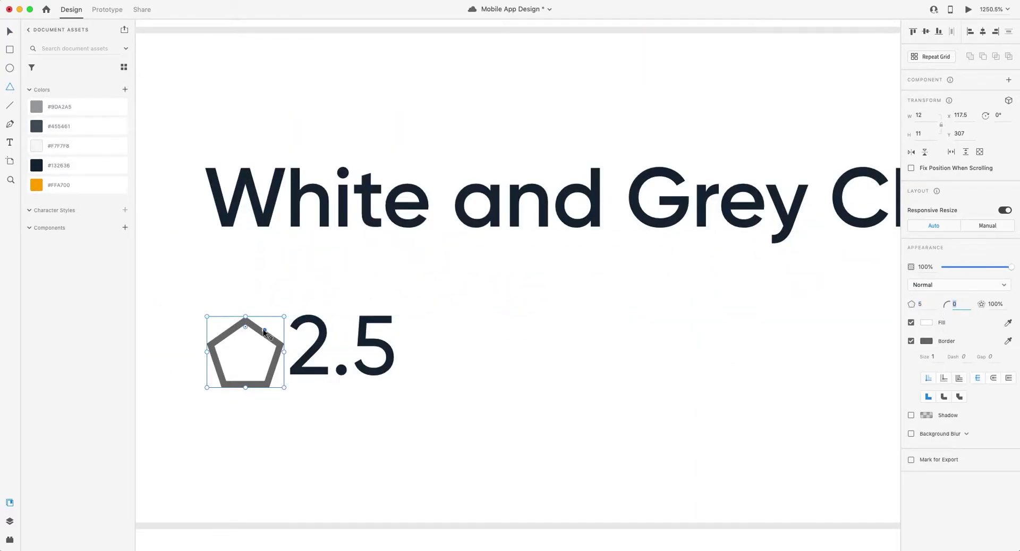
left_click_drag(264, 331, 258, 339)
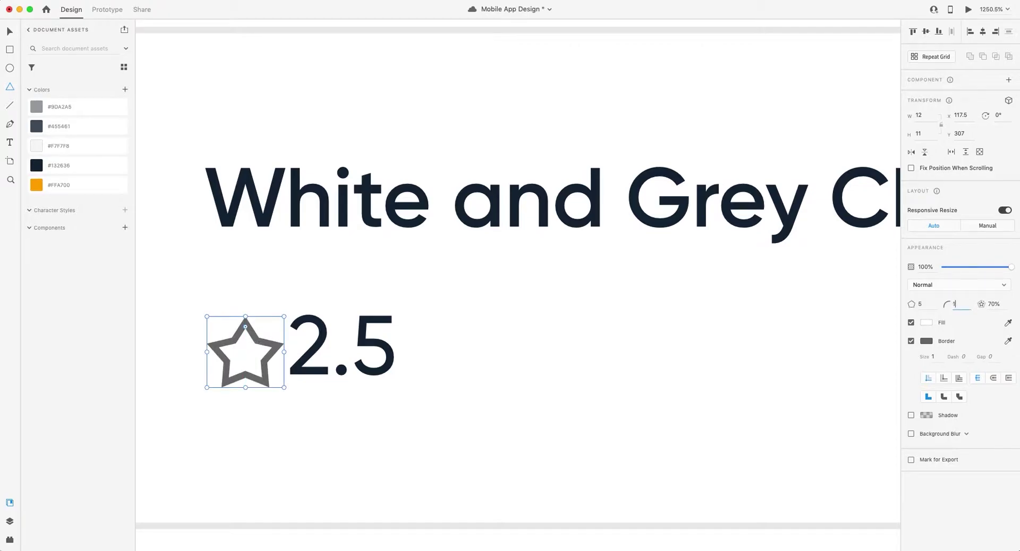
left_click_drag(259, 336, 261, 336)
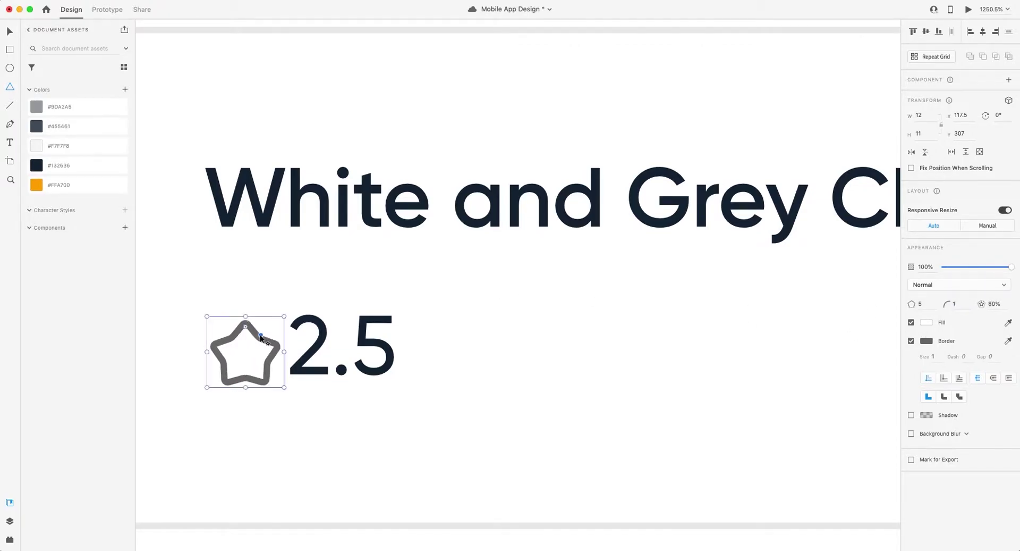
Remove the star's border, fill it with #FFA700 and shift it slightly away from the rating number
left_click(912, 340)
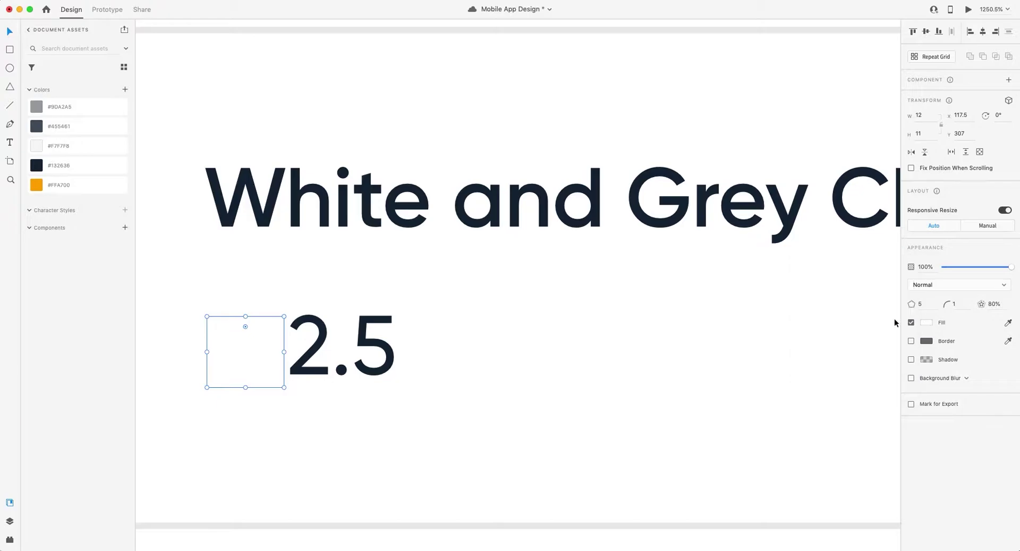
left_click_drag(36, 185, 249, 352)
left_click(250, 352)
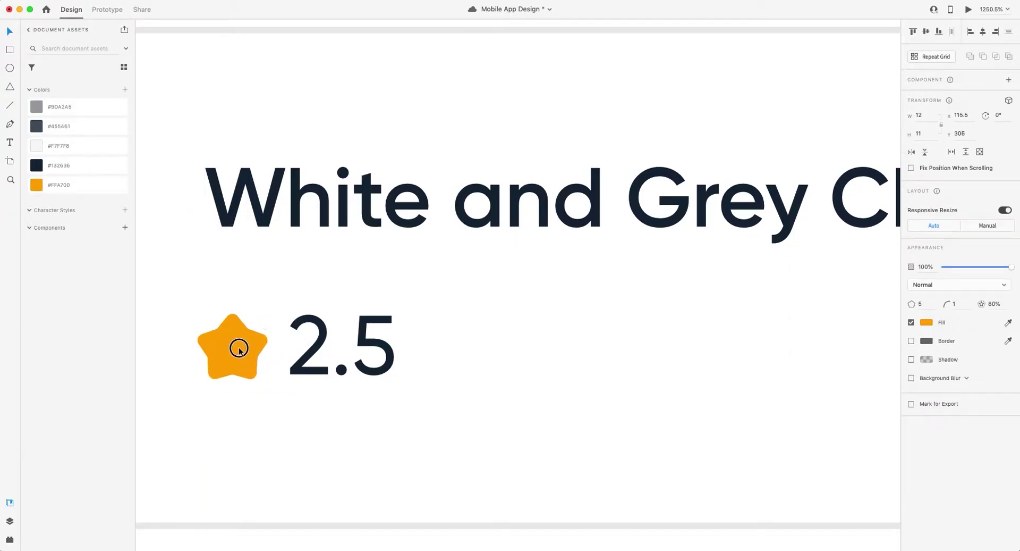
scroll(282, 295, "down", 10)
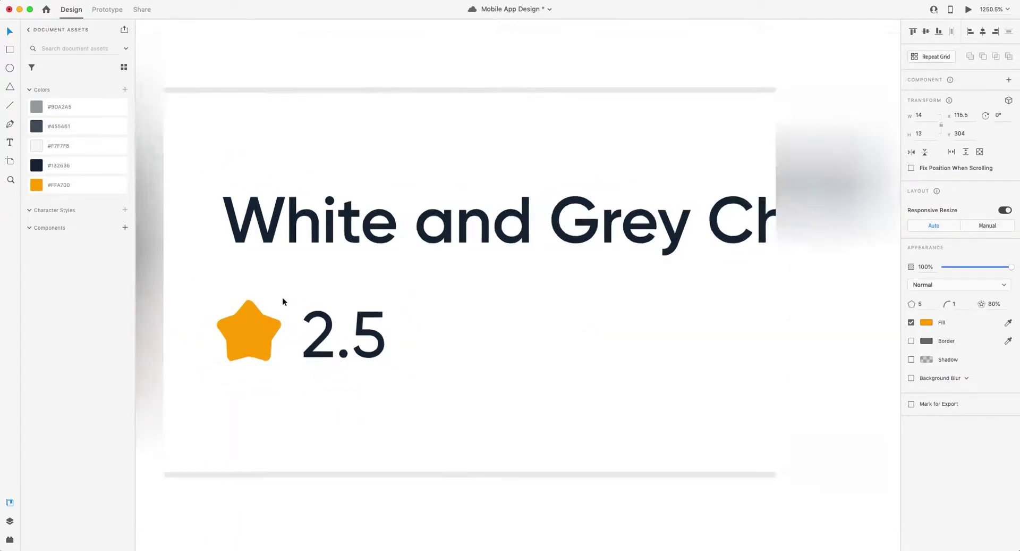
Sharpen the star's points to a ratio of about 66% and align it with the 2.5 rating
scroll(435, 304, "up", 5)
left_click(399, 286)
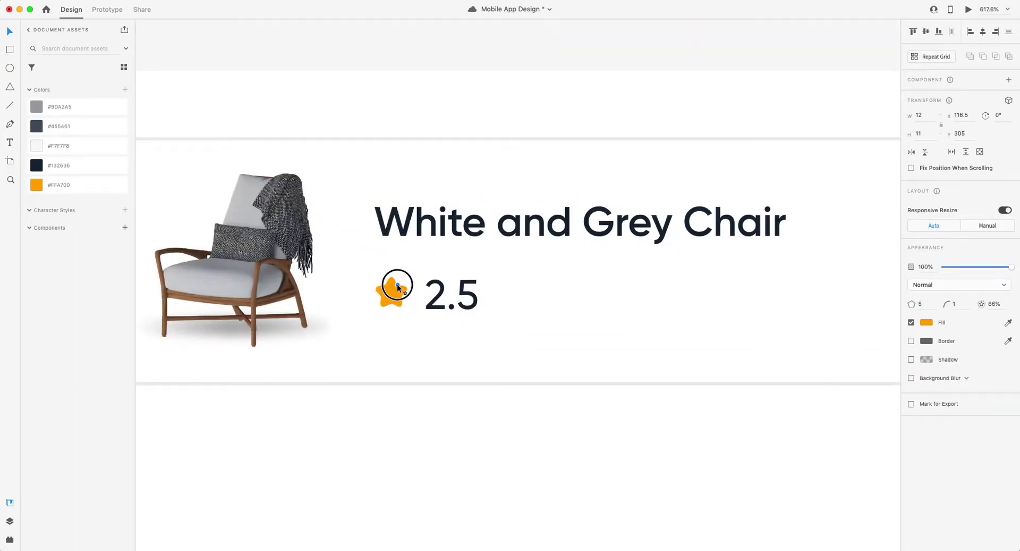
key("Escape")
left_click(398, 294)
left_click(451, 295)
key("Escape")
scroll(416, 311, "down", 5)
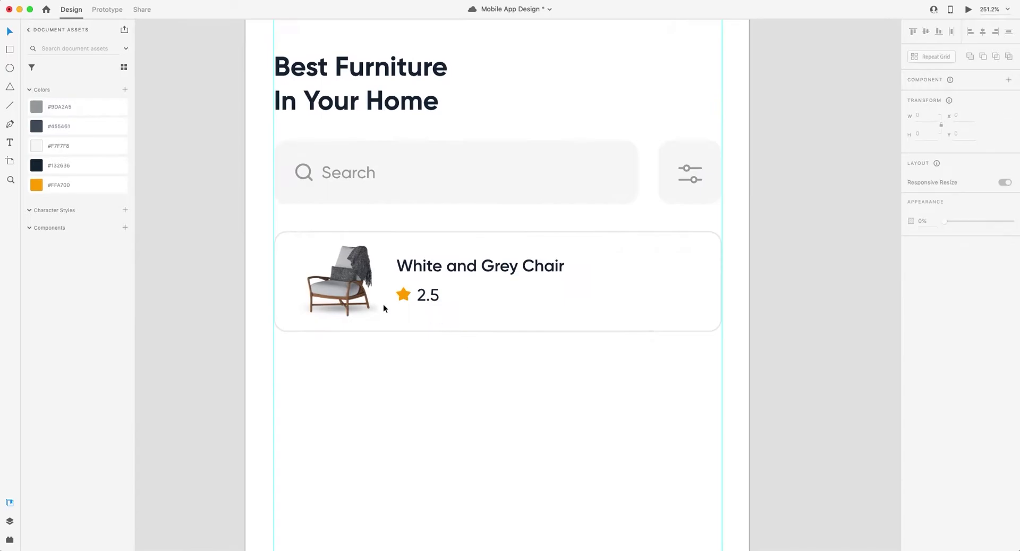
Duplicate the rating text beside itself as the price "$2,480", in SemiBold with the orange #FFA700 fill
left_click_drag(436, 301, 472, 298)
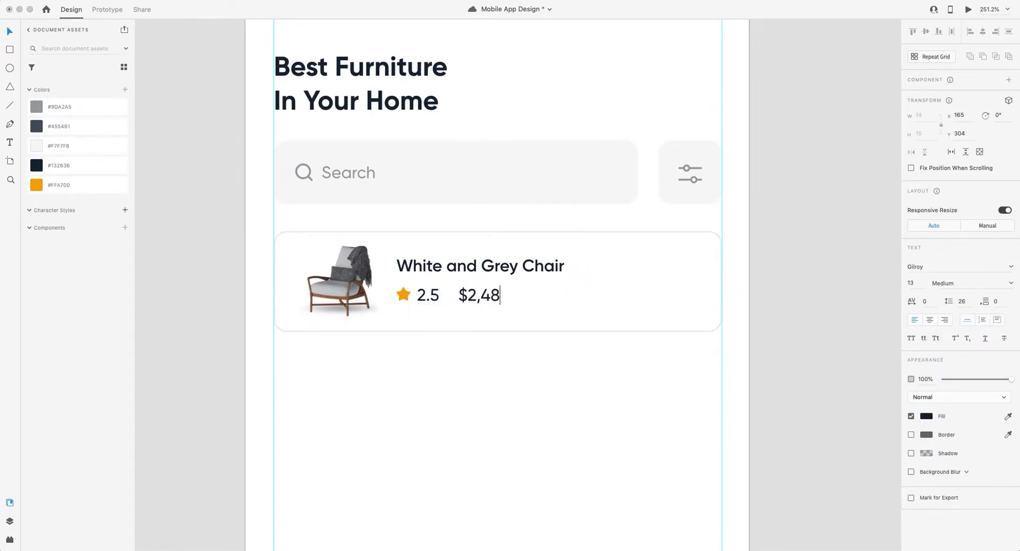
left_click(1011, 283)
left_click(951, 341)
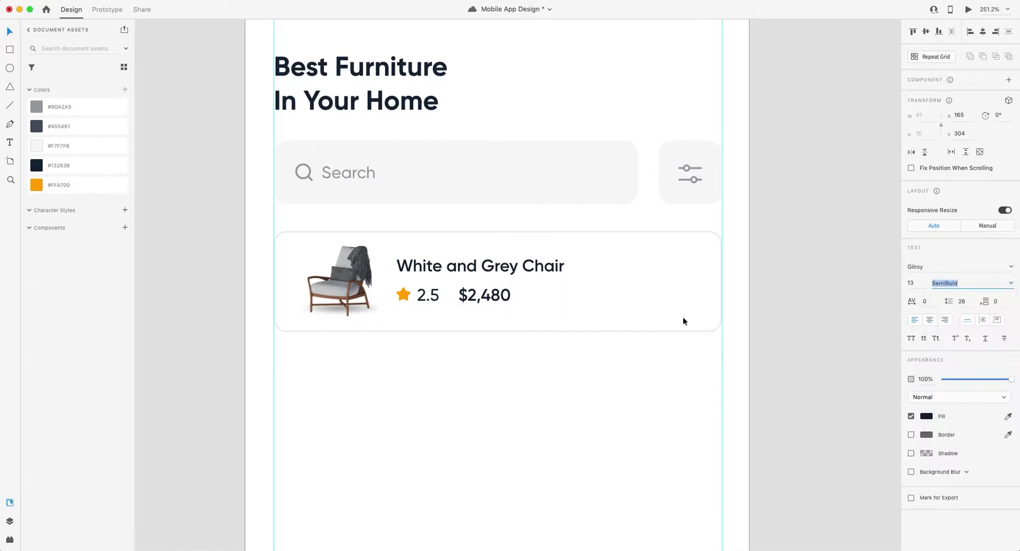
left_click(35, 186)
Duplicate the price beside itself as "$3,100" and style it in dark Medium weight with a strikethrough
left_click_drag(490, 297, 553, 299)
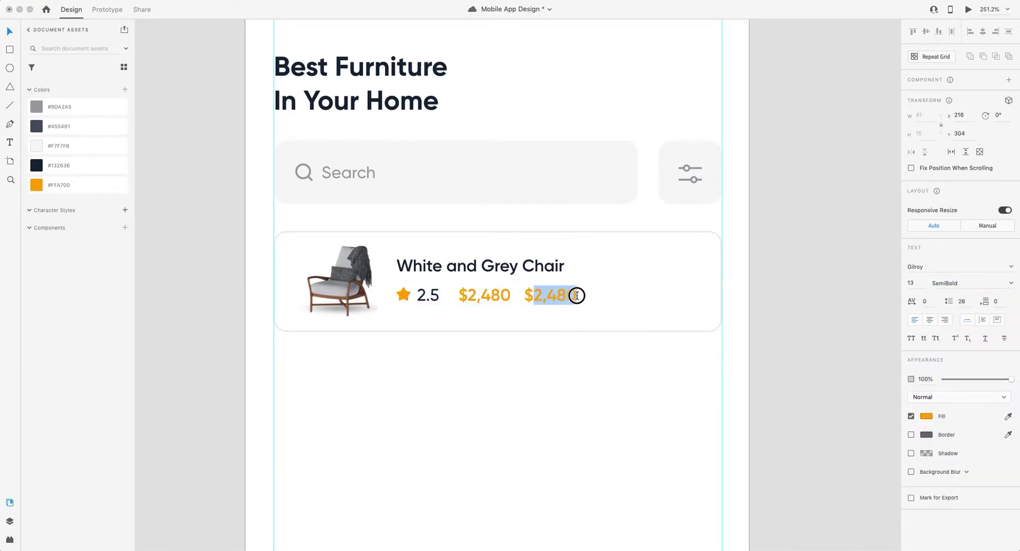
left_click(1011, 283)
left_click(952, 332)
left_click(1006, 340)
key("Escape")
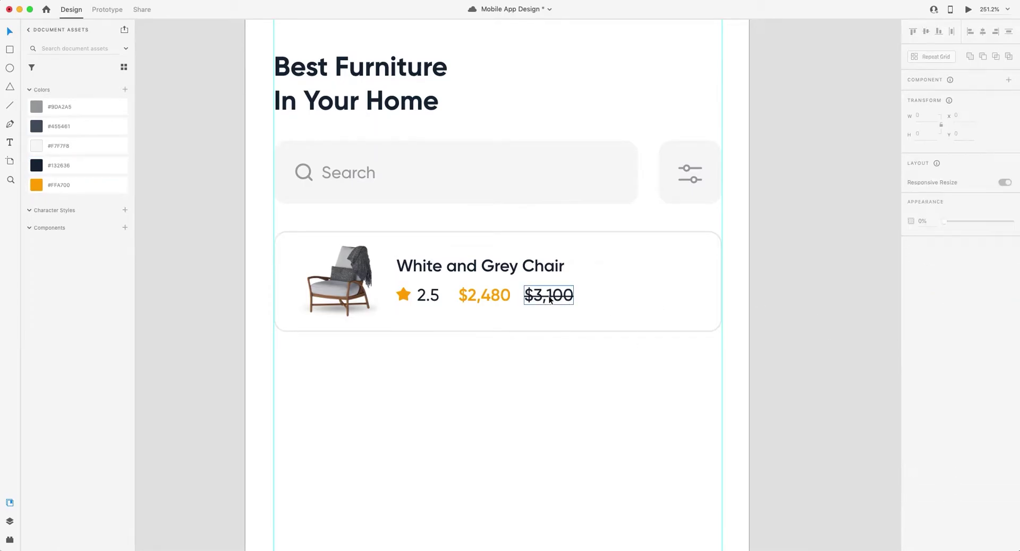
Draw a 27 × 27 borderless square at the right end of the product card, filled #132636 with corner radius 5
left_click_drag(665, 266, 700, 301)
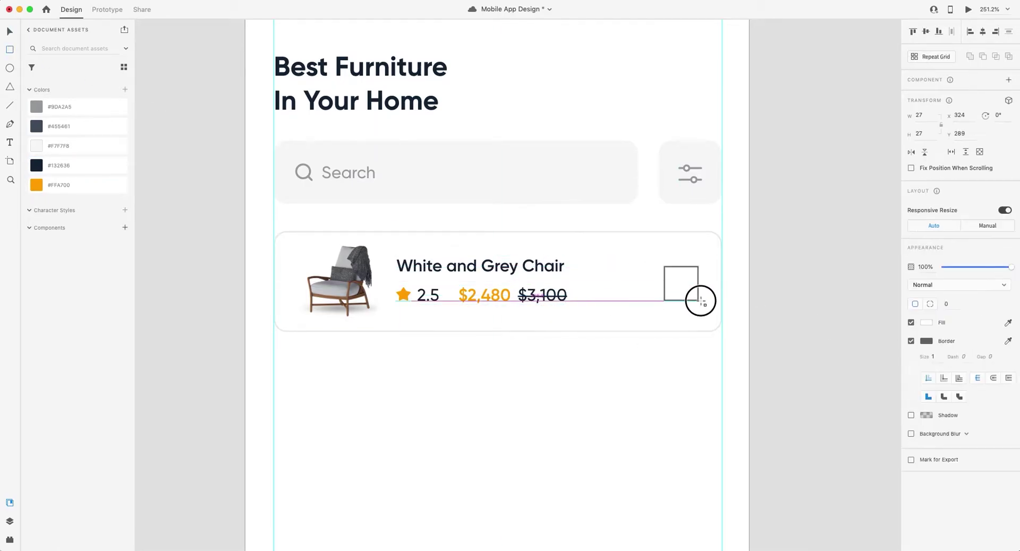
left_click(912, 340)
left_click(77, 165)
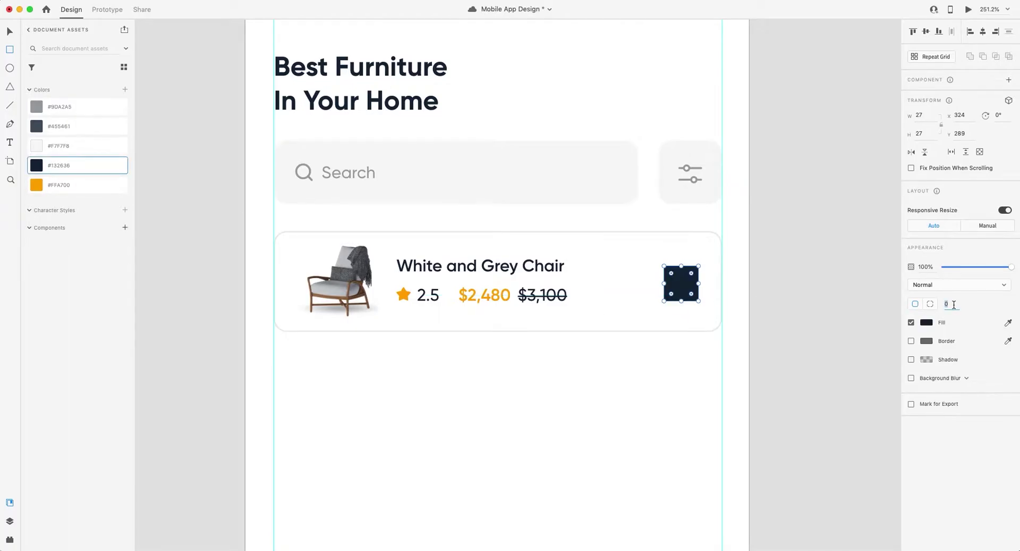
scroll(682, 283, "up", 5)
left_click(672, 298)
scroll(523, 348, "down", 3)
Insert the ios-arrow-back icon from the icon plugin near the dark square on the product card
left_click(10, 539)
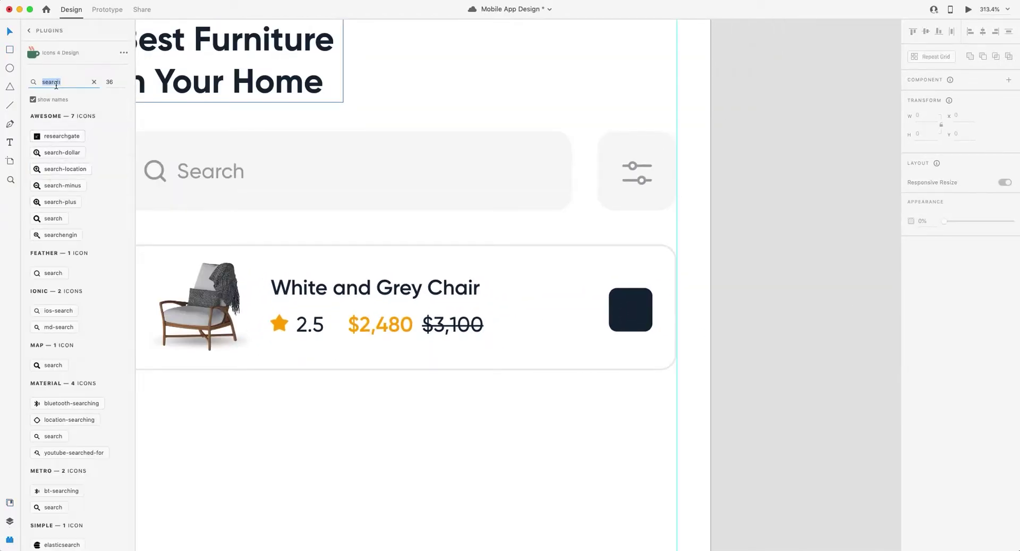
left_click(630, 310)
scroll(47, 318, "down", 5)
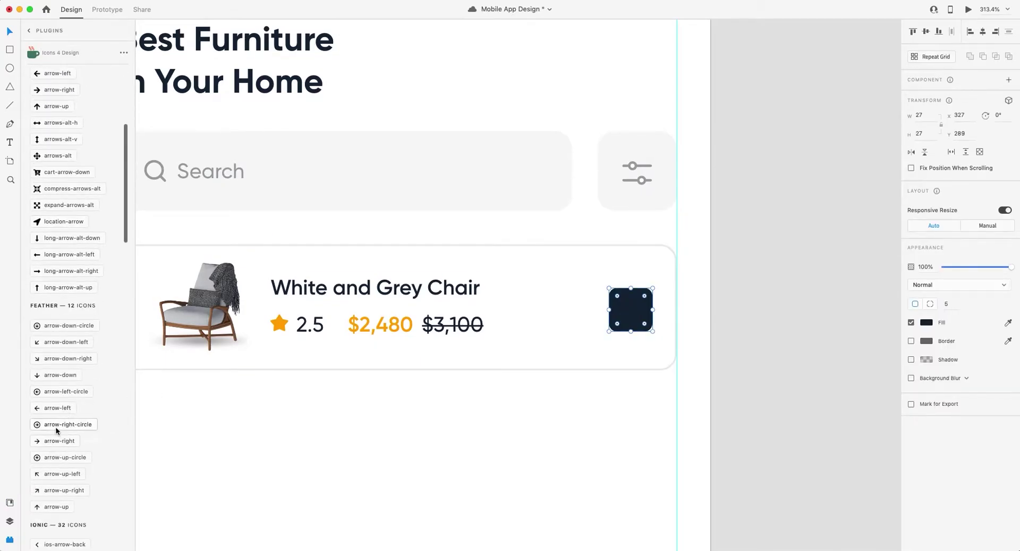
left_click(60, 287)
scroll(665, 287, "up", 8)
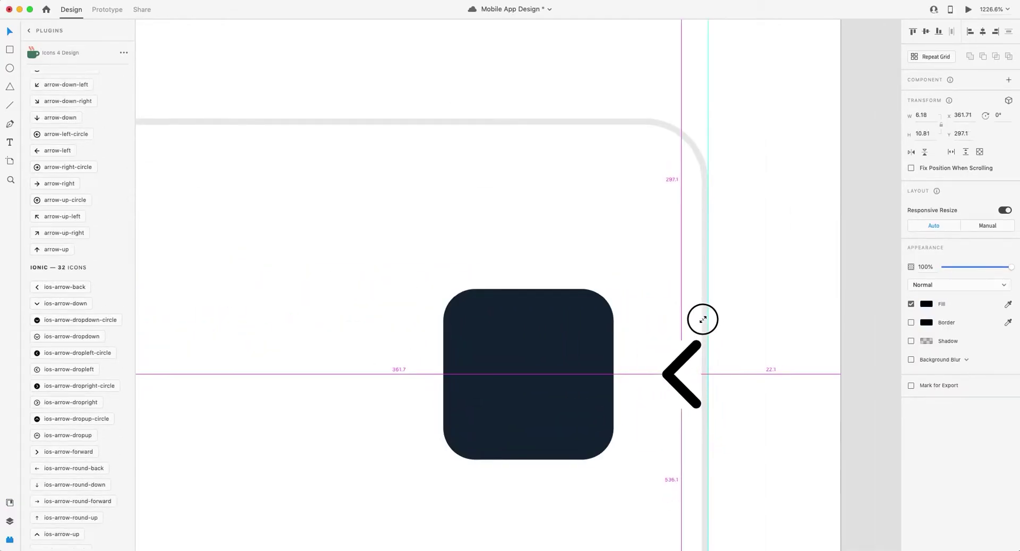
Flip the arrow horizontally, place it on the dark square and fill it white (#FFFFFF)
left_click(912, 152)
left_click_drag(690, 365, 540, 364)
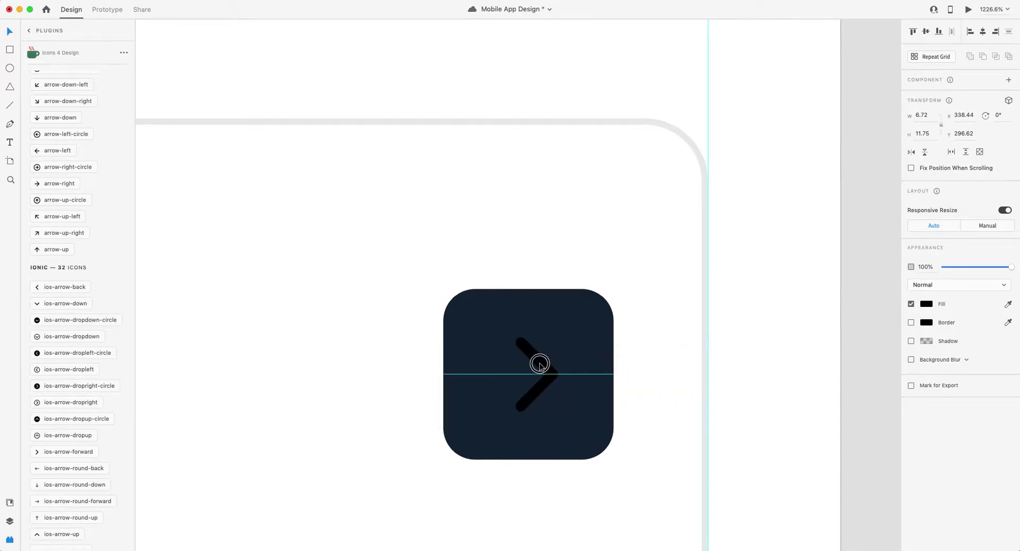
left_click(925, 304)
type("ffffff")
left_click(547, 342)
Shrink the white arrow to about 5.8 × 10.1 and keep it centered on the dark square
key("super+0")
left_click(712, 298)
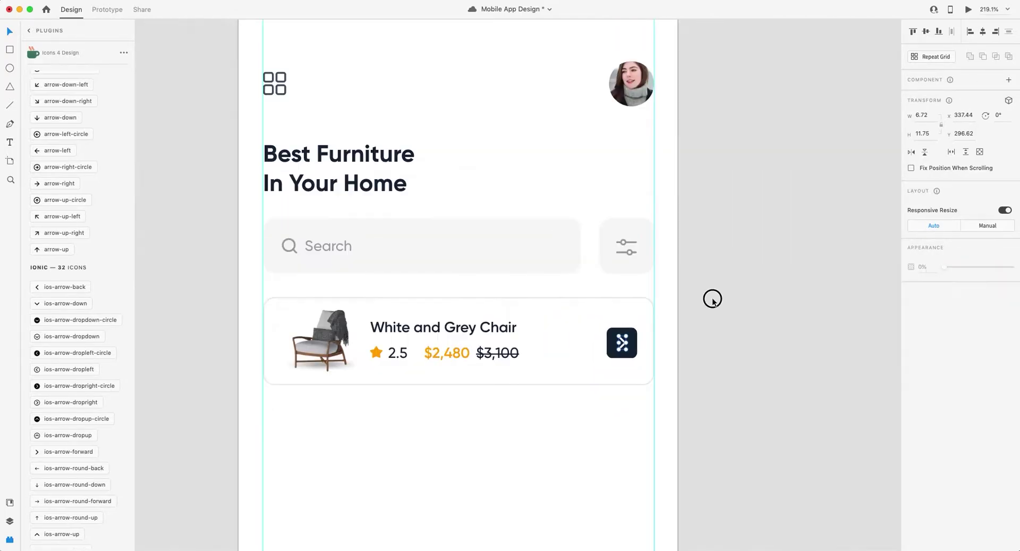
scroll(581, 346, "up", 5)
left_click(565, 342)
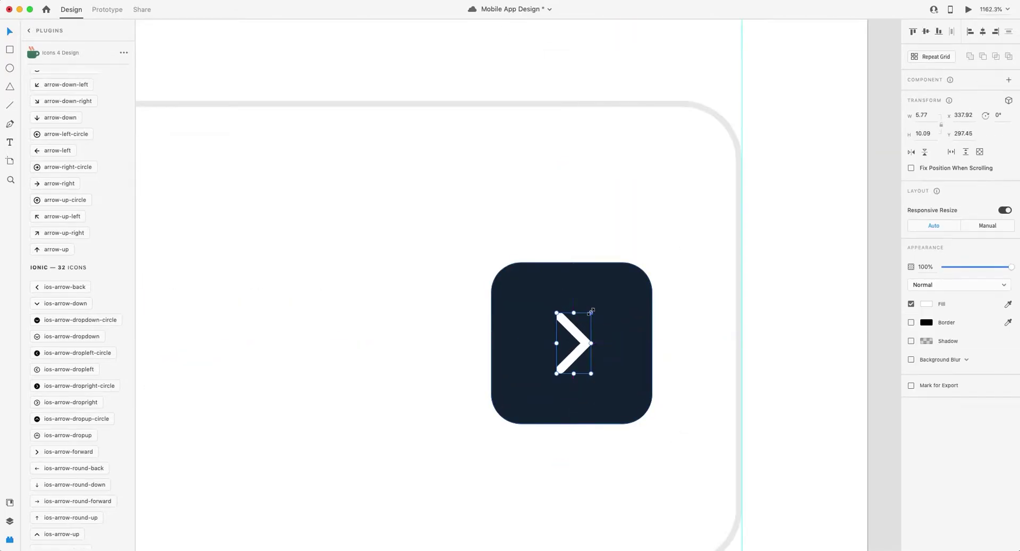
scroll(721, 295, "down", 4)
Add a "Categories" heading below the product card and a category box with a 13 pt SemiBold "Chair" label
left_click(722, 296)
scroll(683, 296, "down", 3)
scroll(425, 317, "down", 2)
scroll(448, 270, "down", 2)
left_click(453, 272)
left_click_drag(463, 259, 335, 243)
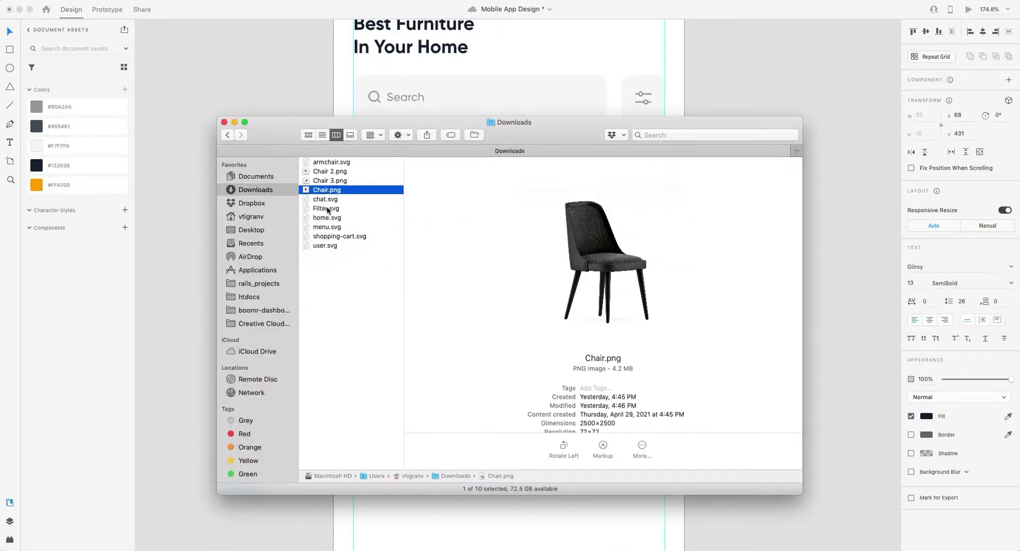
Import armchair.svg from the Downloads folder and fit it into the category box beside the Chair label
left_click(334, 163)
left_click_drag(334, 162, 354, 91)
left_click_drag(620, 130, 404, 260)
scroll(369, 294, "up", 5)
Color the armchair icon and the Chair label white and fill their box with #132636
left_click(50, 166)
left_click_drag(377, 301, 372, 299)
left_click(452, 315, "shift")
left_click(926, 303)
left_click_drag(829, 266, 775, 223)
left_click(508, 245)
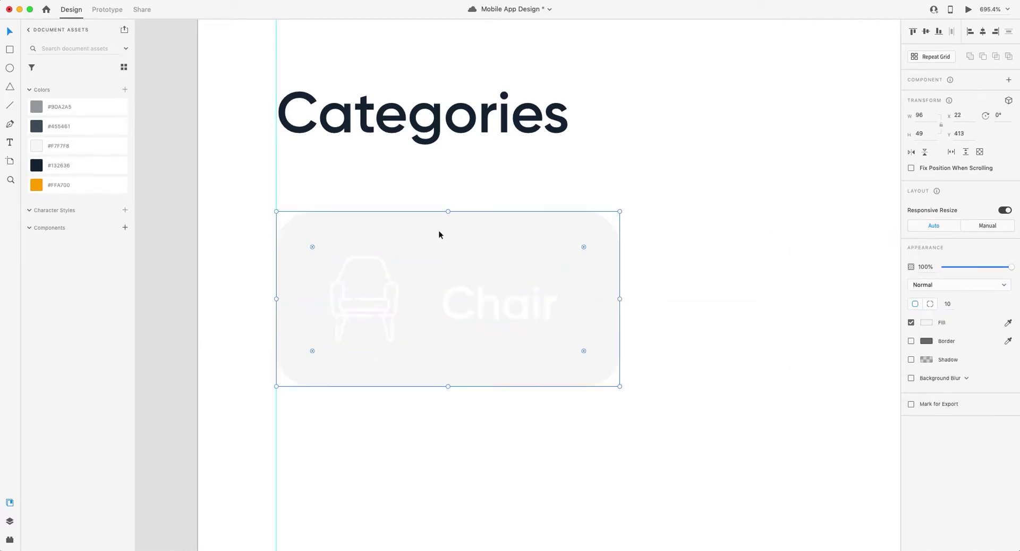
left_click(36, 165)
Tighten the Chair category by moving the label nearer its icon, narrowing the box and fine-tuning the armchair icon
left_click(494, 303)
left_click_drag(517, 303, 508, 303)
left_click(618, 303)
left_click_drag(625, 302, 603, 299)
scroll(372, 298, "up", 1)
left_click(364, 308)
left_click_drag(399, 269, 404, 263)
left_click(405, 263)
left_click(365, 319)
Complete the row of category labels beside the Chair box with "Table", "Cupboard" and "Sofa"
scroll(395, 301, "down", 5)
left_click(613, 361)
left_click_drag(637, 307, 776, 307)
double_click(742, 307)
type("Sofa")
key("Escape")
Put a 68 × 45 box with radius 10 behind the Table label, filled #F7F7F8 with a #707070 border at about 11% opacity
left_click(451, 298)
left_click_drag(411, 272, 598, 308)
left_click(101, 147)
left_click(924, 340)
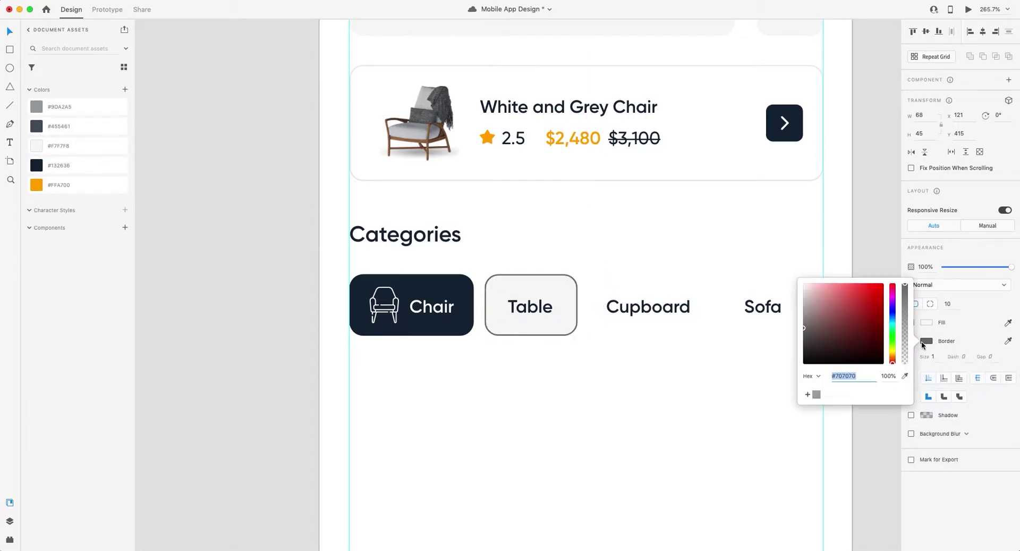
left_click_drag(906, 326, 906, 322)
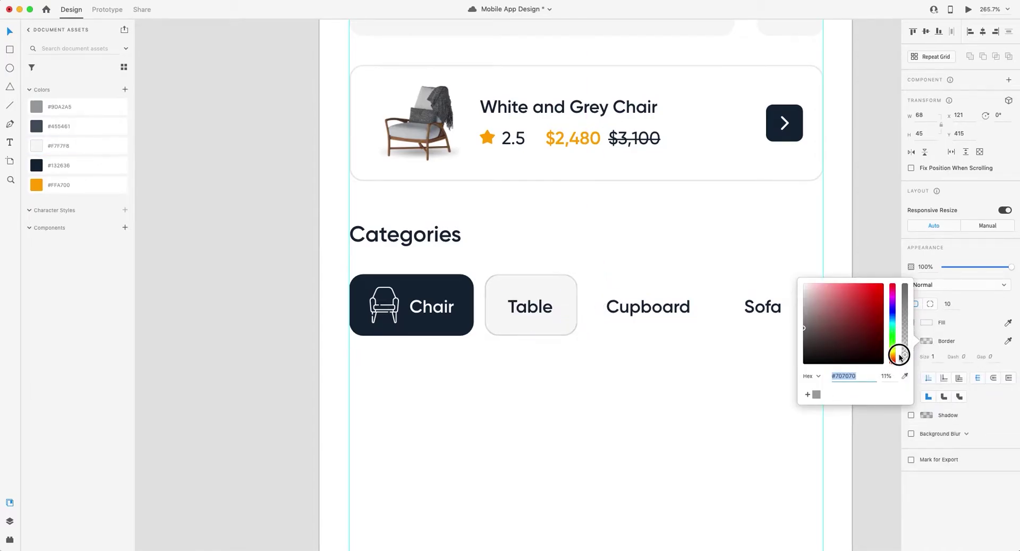
left_click(572, 337)
Duplicate the Table box behind the Cupboard and Sofa labels and resize the copies to fit their text
left_click(531, 304)
left_click_drag(567, 323, 779, 325)
left_click(683, 309)
left_click_drag(709, 304, 779, 308)
left_click(724, 314)
left_click(711, 304)
left_click_drag(711, 303, 673, 303)
Adjust the spacing of the category boxes and labels so the Sofa box ends at the right margin guide
left_click_drag(562, 306, 620, 302)
left_click(614, 279)
left_click(736, 306)
left_click_drag(735, 306, 737, 306)
left_click_drag(818, 313, 818, 314)
double_click(782, 306)
left_click_drag(655, 306, 656, 306)
Import Chair 2.png from the Downloads folder into the design
left_click(539, 306)
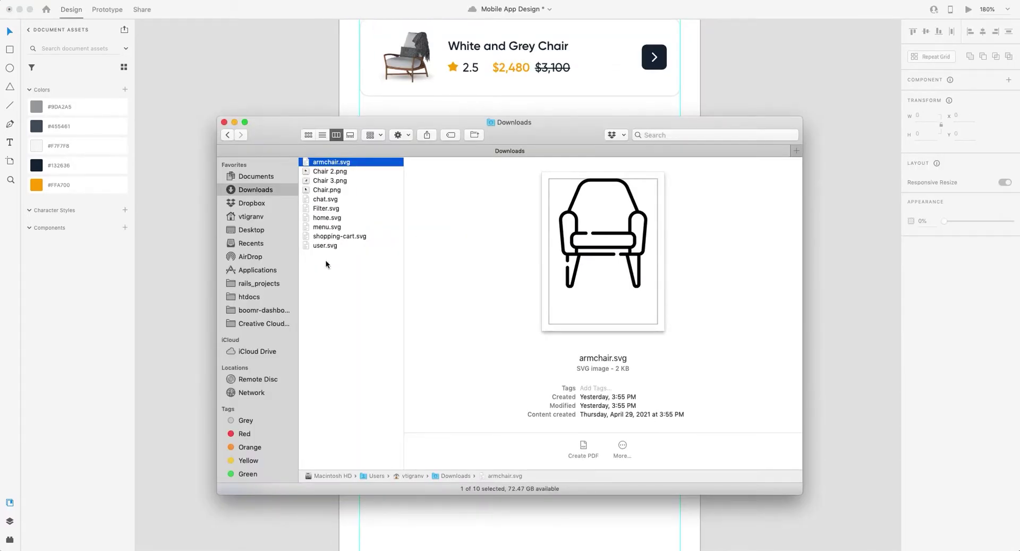
left_click(330, 171)
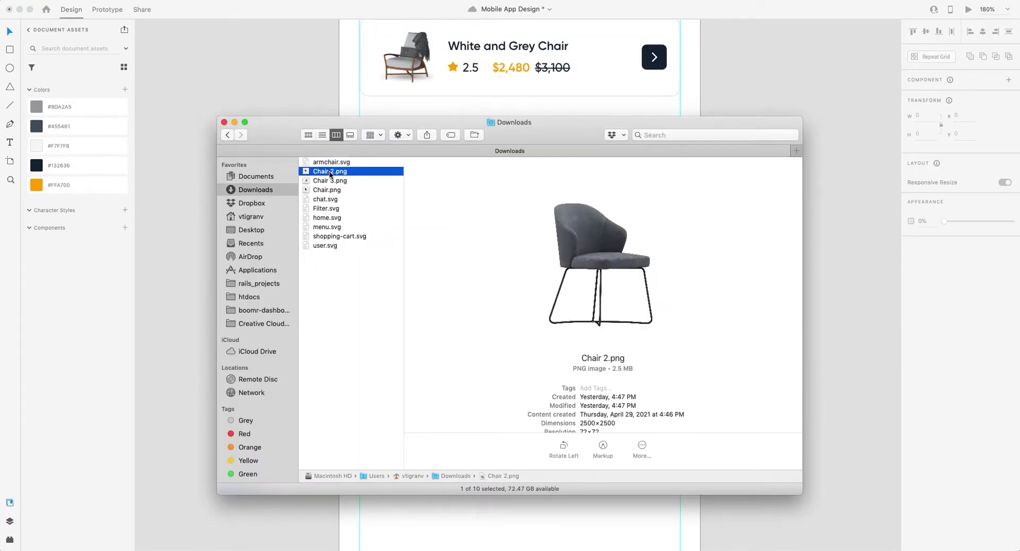
left_click_drag(330, 176, 401, 184)
scroll(401, 184, "down", 5)
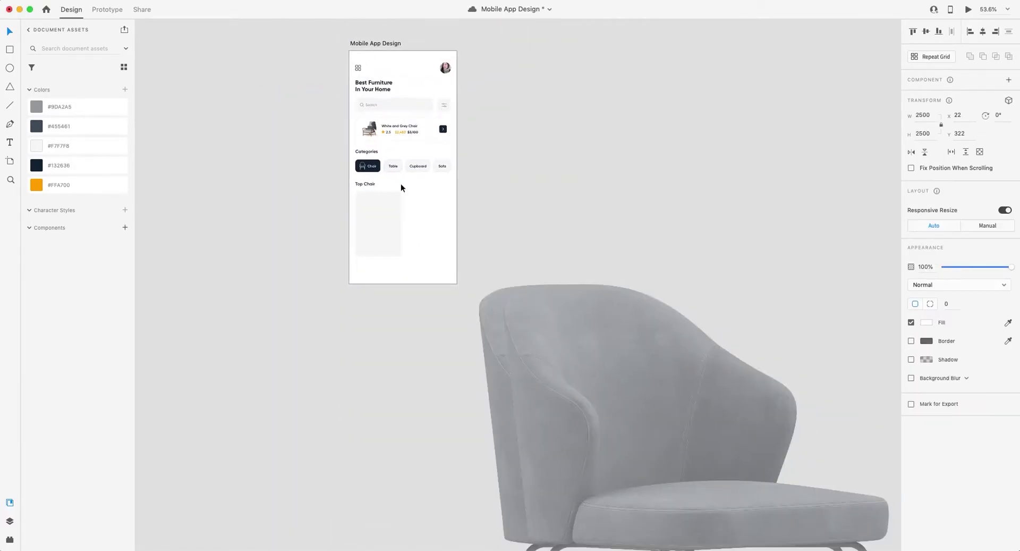
Scale the grey chair image down and move it into the card under the Top Chair heading
scroll(469, 232, "down", 3)
left_click_drag(469, 231, 451, 248)
scroll(451, 249, "down", 3)
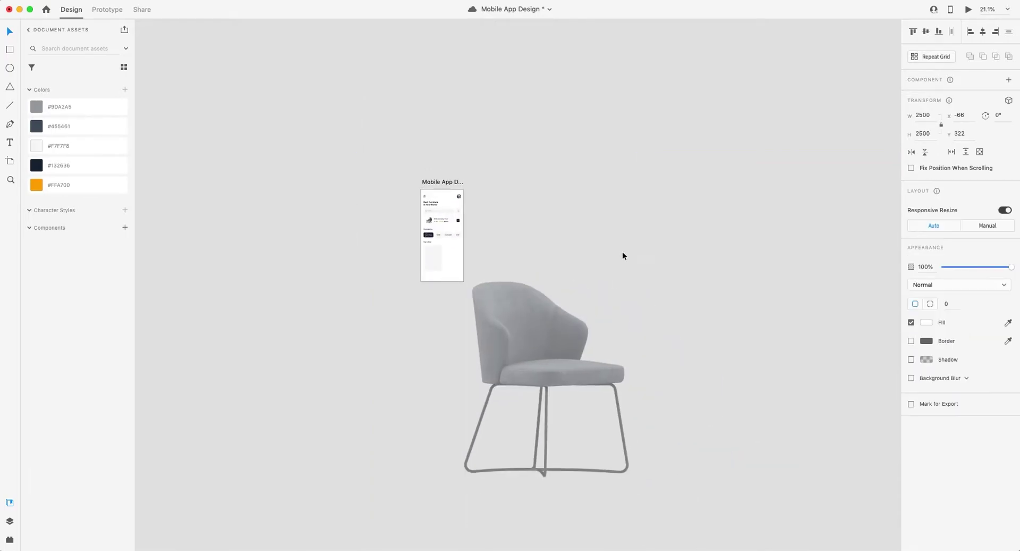
left_click_drag(686, 224, 435, 255)
scroll(435, 255, "up", 10)
left_click_drag(585, 154, 521, 221)
mouse_move(337, 380)
left_mouse_down()
mouse_move(319, 383)
mouse_move(330, 380)
left_mouse_up()
Position the 148 × 148 chair image in the Top Chair card and shorten the card from its bottom edge
scroll(360, 287, "up", 1)
scroll(360, 287, "up", 2)
left_click_drag(385, 334, 385, 313)
left_click_drag(372, 502, 373, 477)
left_click(425, 275)
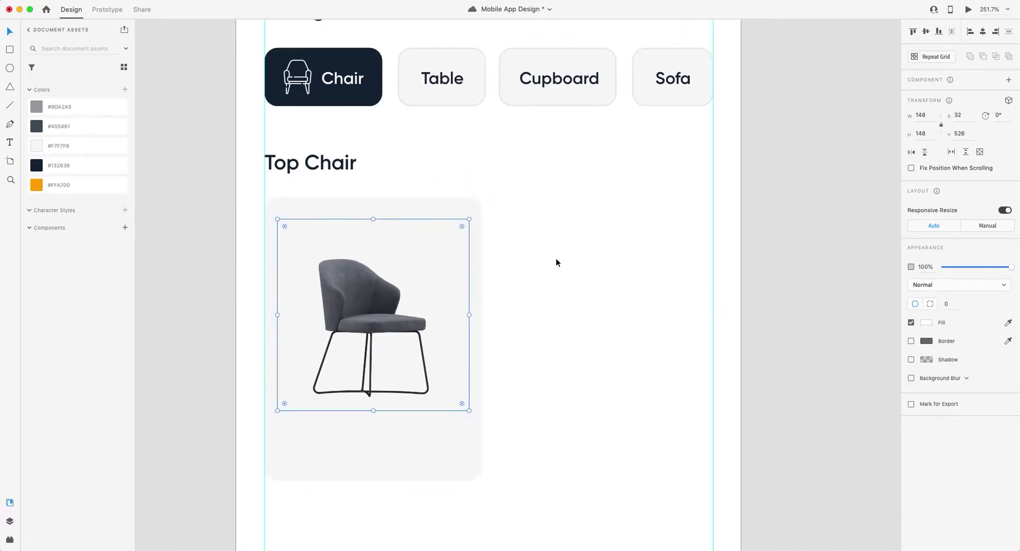
left_click(554, 259)
Search the icon plugin for "Heart" and insert the ios-heart icon
scroll(554, 258, "down", 2)
left_click(10, 539)
double_click(62, 82)
type("Heart")
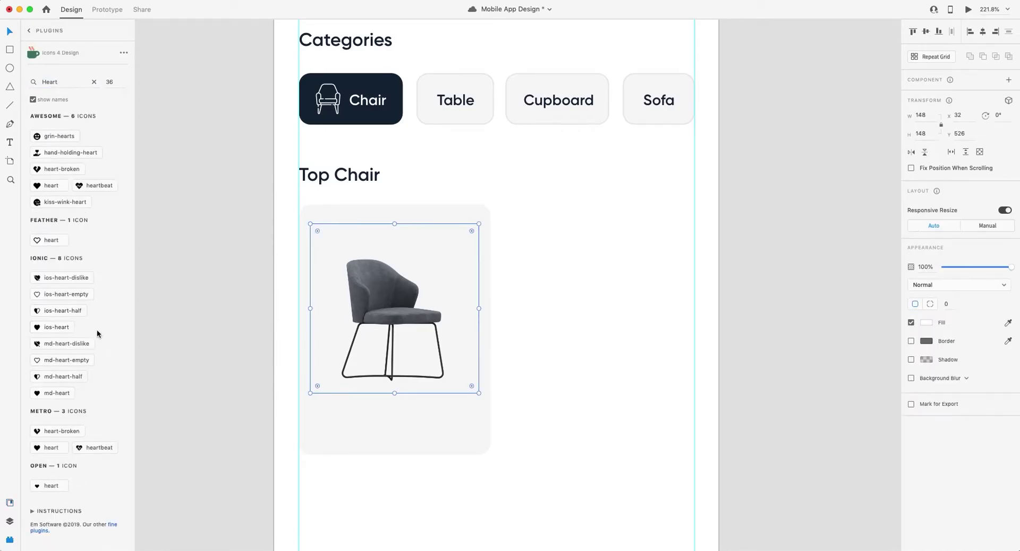
left_click(45, 328)
Place the heart in the upper right corner of the Top Chair card and fill it bright red
left_click_drag(518, 311, 469, 232)
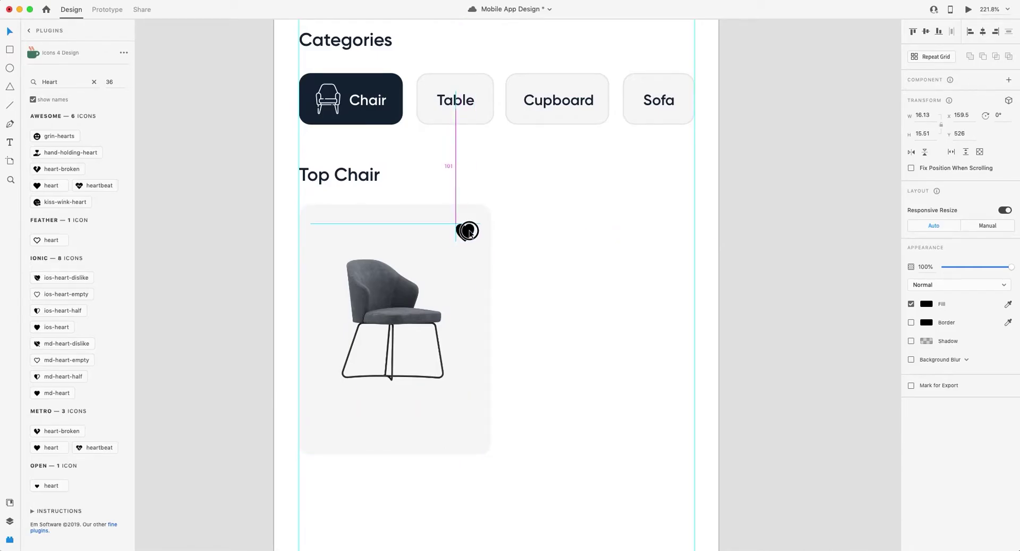
left_click(920, 305)
left_click(867, 275)
left_click(519, 218)
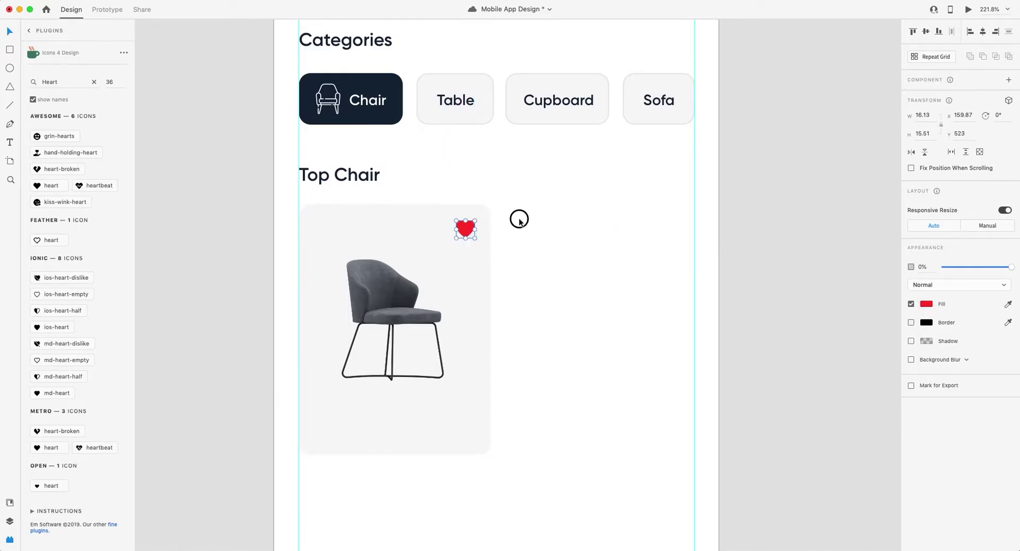
Copy the featured product's name and price below the grey chair, changing them to "Dark Grey Chair" and "$1,140"
left_click(394, 239)
scroll(435, 148, "down", 3)
scroll(435, 147, "up", 2)
left_click_drag(450, 65, 377, 439)
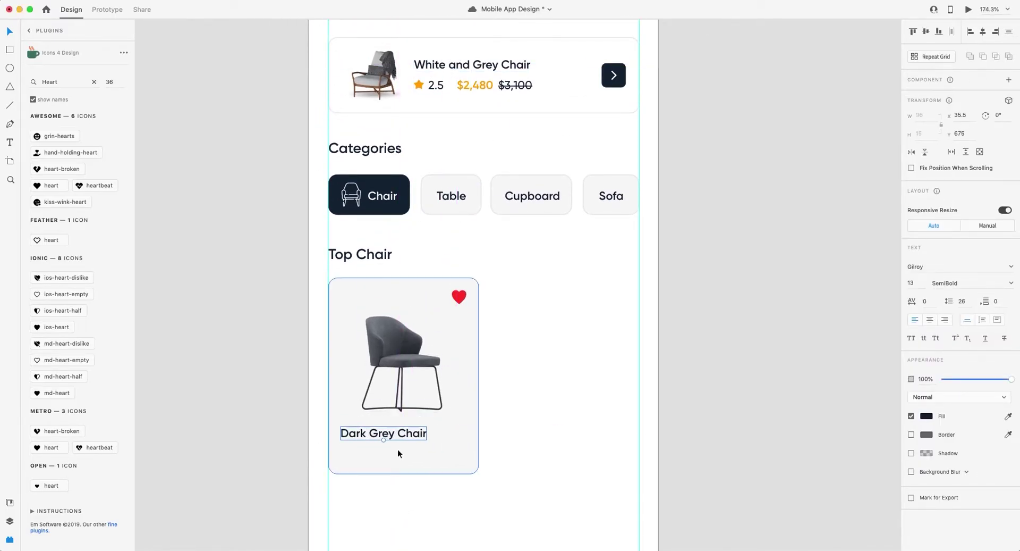
left_click_drag(475, 80, 362, 459)
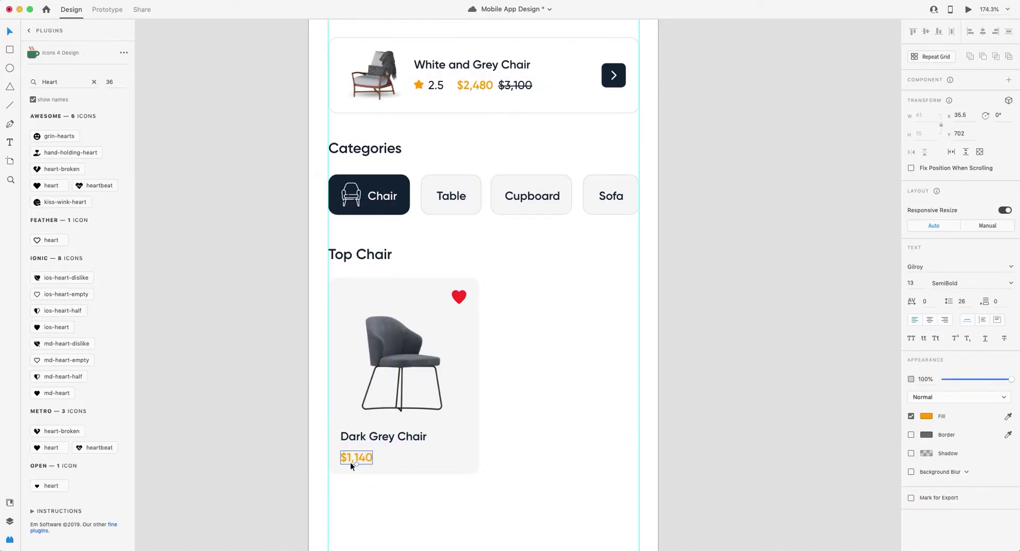
Copy the dark 27 × 27 square to the Top Chair card's lower right corner and add a white plus icon on it
left_click_drag(614, 75, 456, 440)
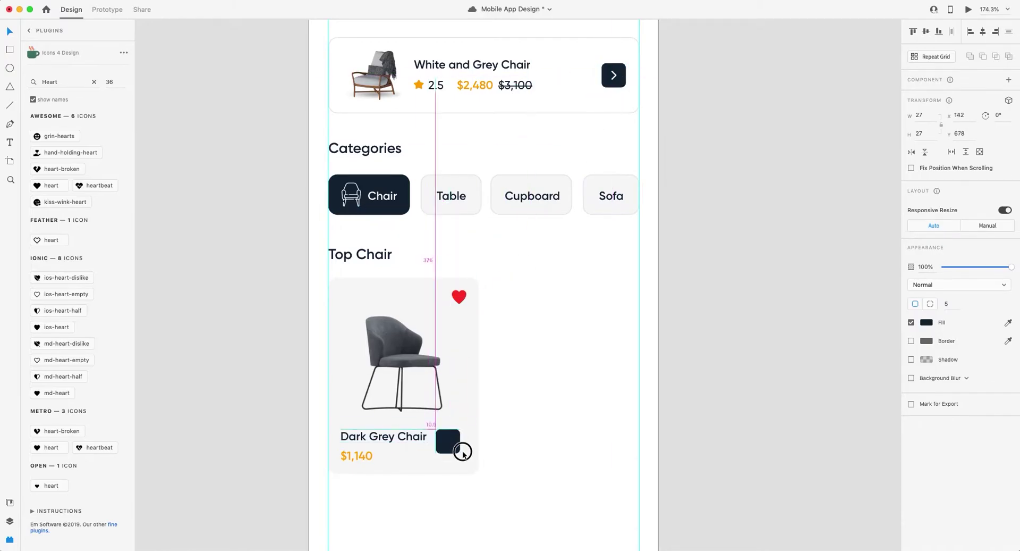
scroll(513, 427, "up", 5)
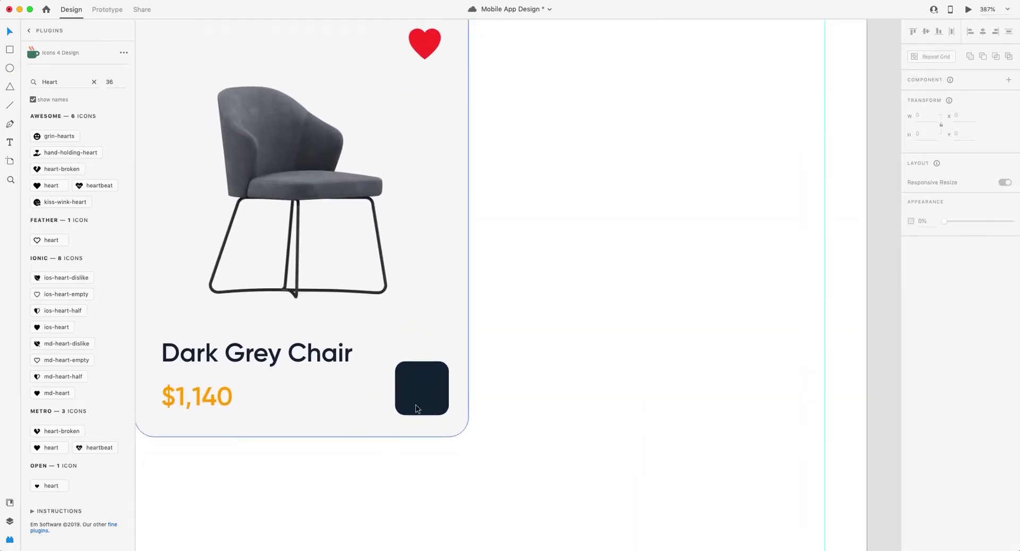
key("Escape")
left_click(49, 284)
mouse_move(426, 391)
left_mouse_down()
mouse_move(490, 391)
mouse_move(495, 375)
mouse_move(425, 390)
left_mouse_up()
left_click(926, 384)
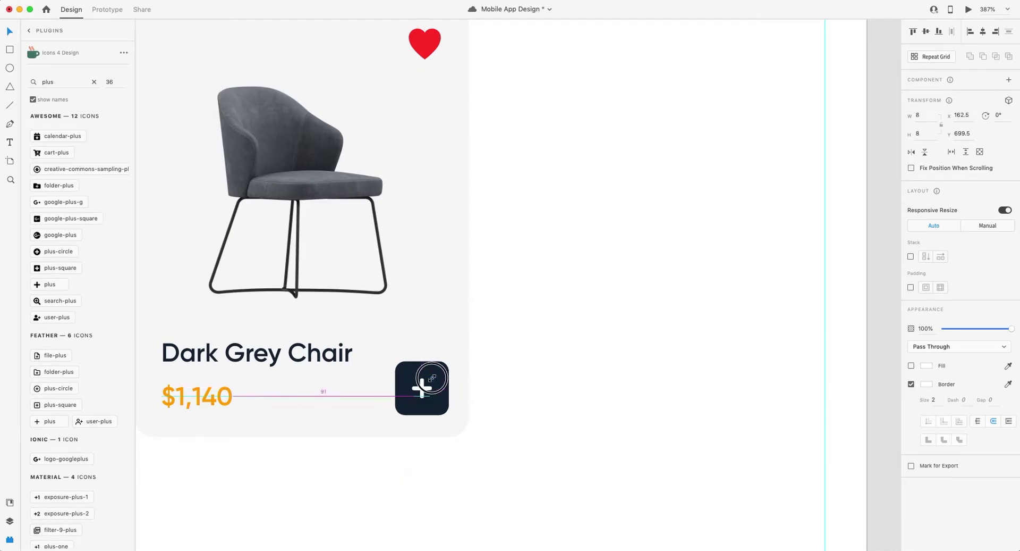
Enlarge the plus icon to about 10.3 × 10.3 and set its border size to 1.5
scroll(496, 339, "down", 5)
scroll(444, 364, "up", 8)
left_click(444, 363)
left_click(935, 399)
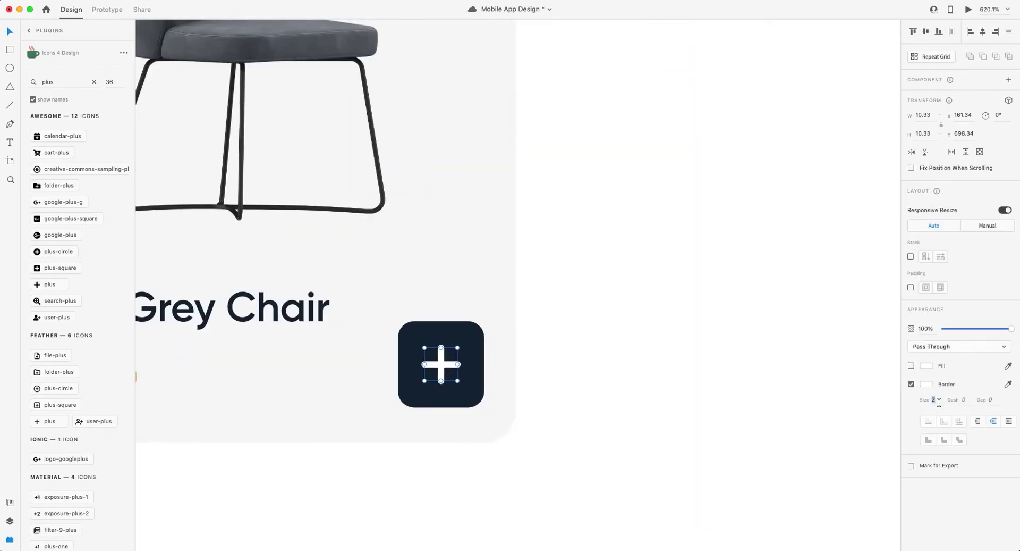
scroll(455, 374, "down", 6)
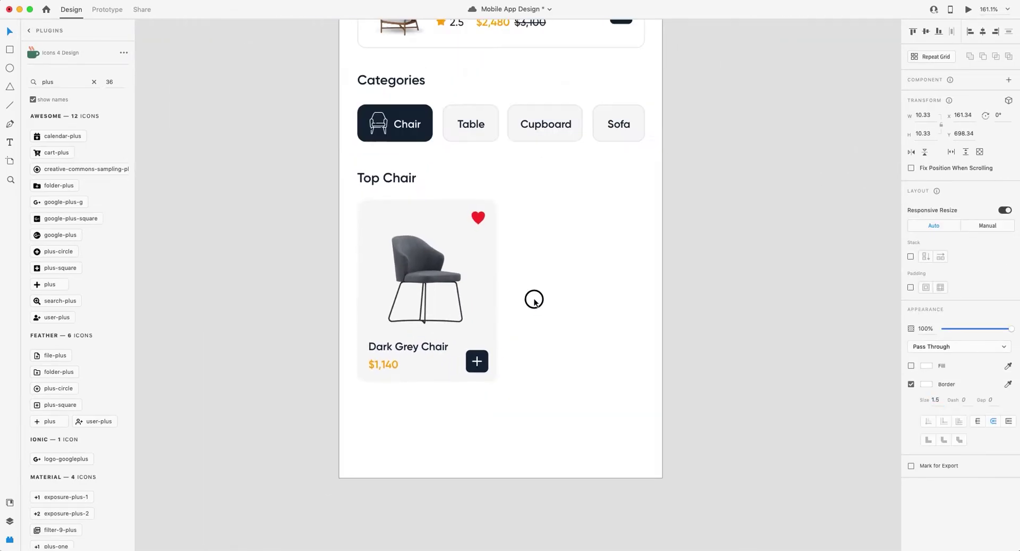
Select the entire Dark Grey Chair card and duplicate it beside the original
left_click(514, 303)
left_click_drag(524, 193, 373, 388)
left_click_drag(400, 328, 548, 329)
Remove the chair image from the duplicated card and import Chair.png from the Downloads folder
double_click(574, 266)
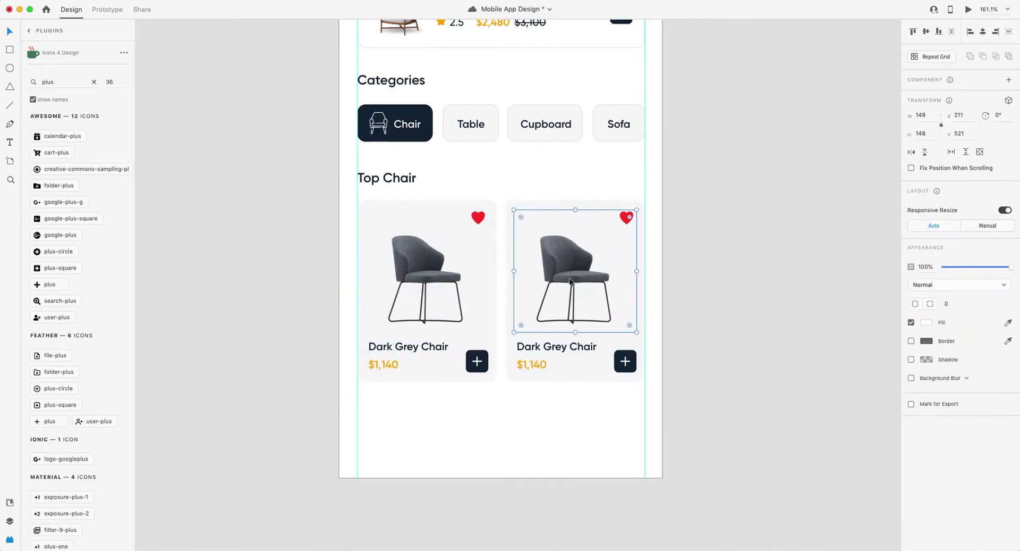
key("super+Tab")
left_click(323, 181)
left_click(324, 190)
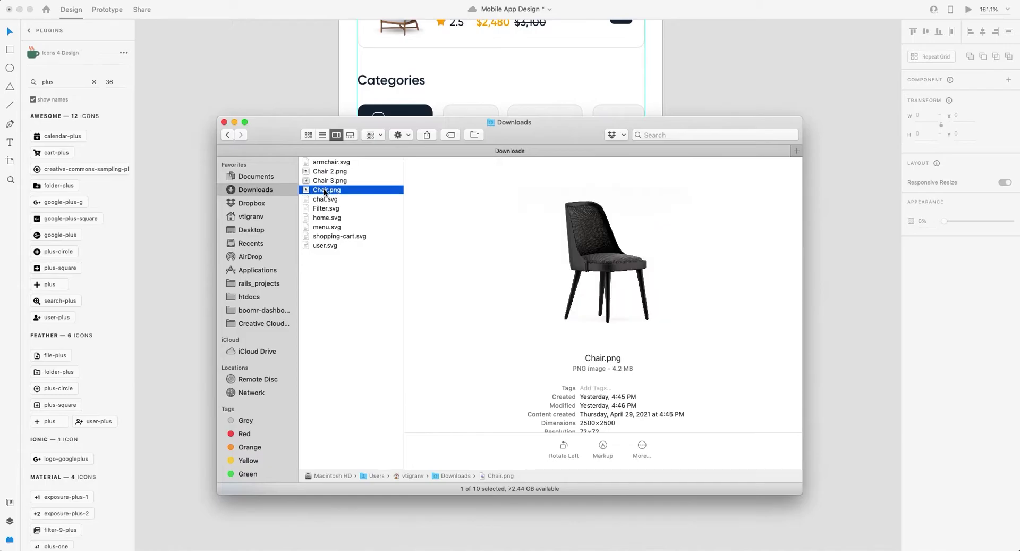
left_click_drag(324, 190, 285, 81)
Scale the black chair image down to 168 × 168 and place it in the second card
key("super+0")
left_click_drag(643, 93, 342, 123)
scroll(342, 123, "up", 2)
scroll(342, 123, "up", 5)
left_click_drag(611, 171, 558, 281)
left_click_drag(475, 314, 467, 311)
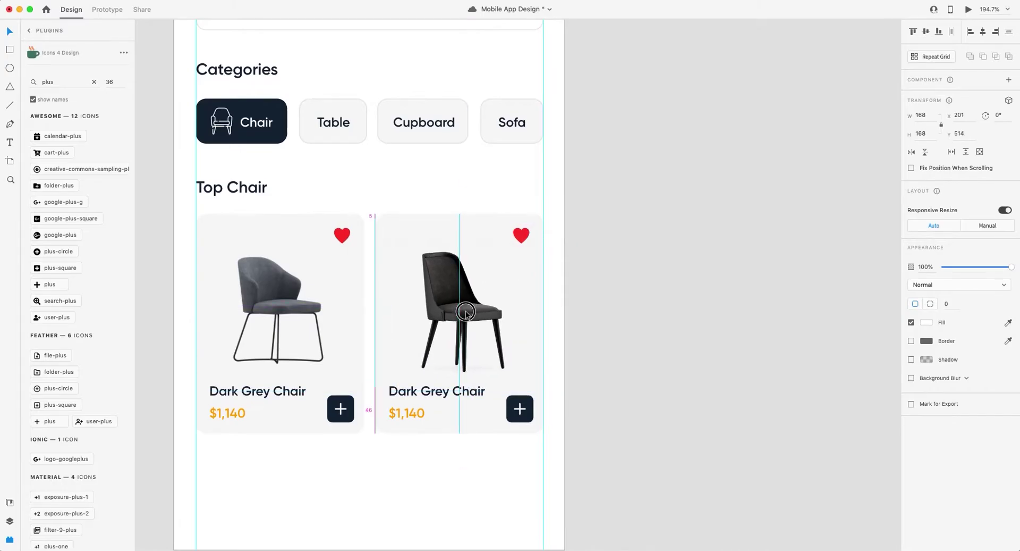
Flip the black chair horizontally and center it in the second card
left_click(912, 152)
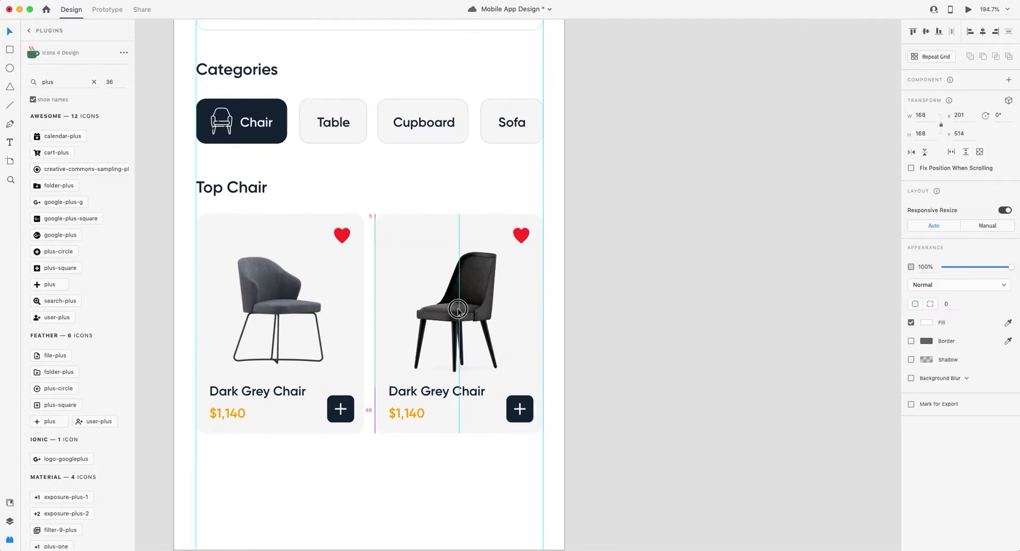
scroll(458, 302, "down", 3)
scroll(463, 304, "up", 5)
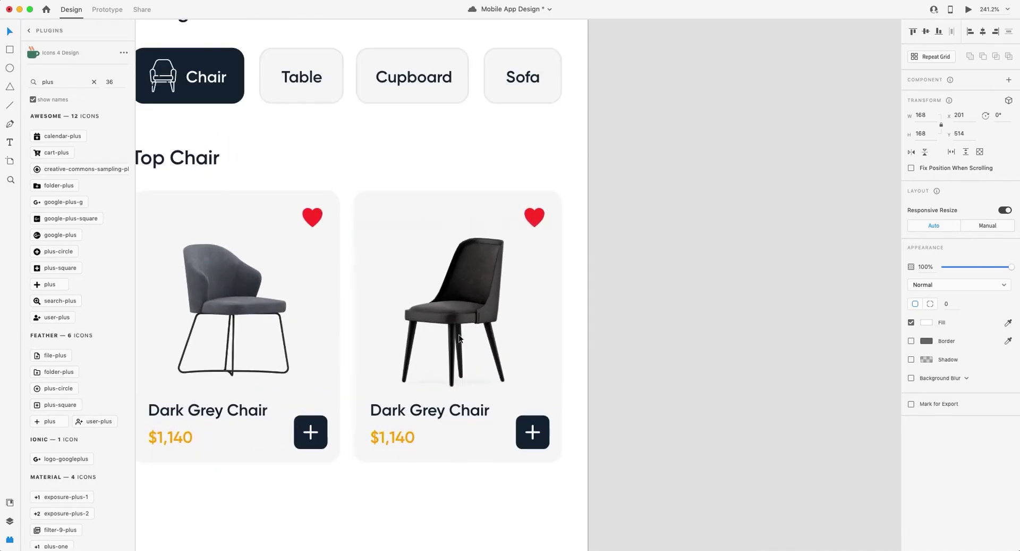
Search the icon plugin for "heart" and insert the ios-heart-empty icon beside the second card's red heart
scroll(466, 305, "up", 5)
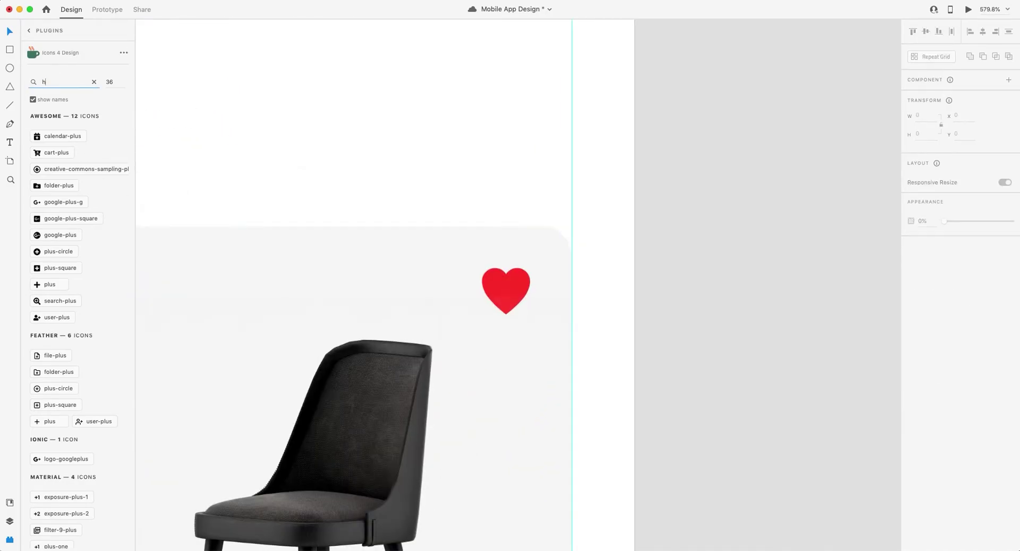
type("heart")
scroll(505, 295, "down", 5)
left_click(496, 299)
right_click(498, 301)
left_click(523, 456)
scroll(496, 266, "up", 5)
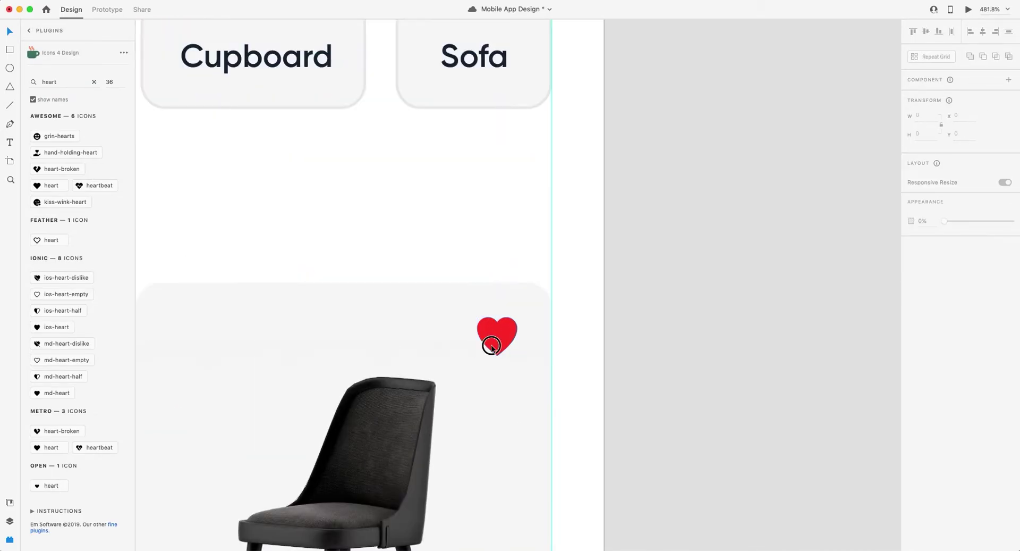
left_click(47, 298)
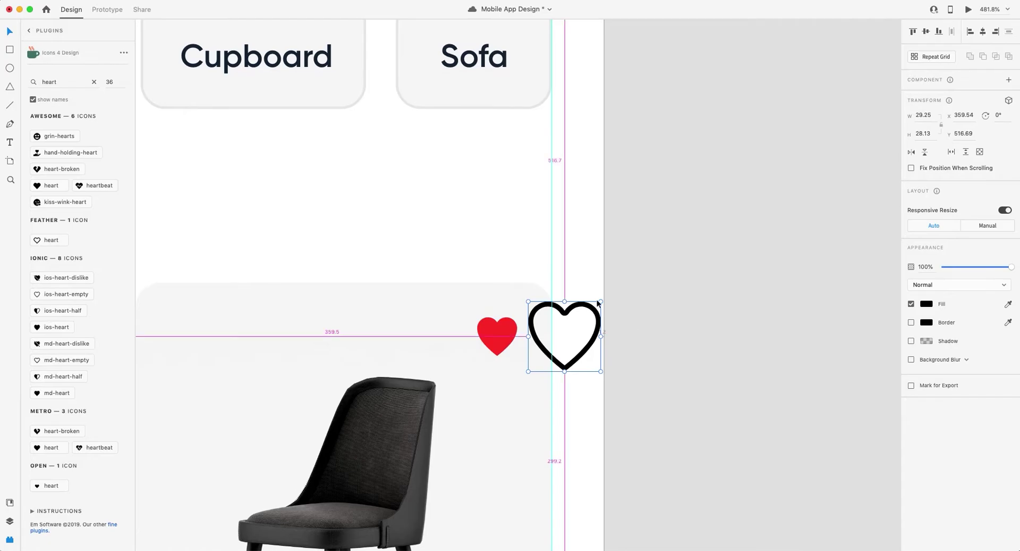
Scale the empty heart icon to about 16 × 15.5 and put it in place of the second card's red heart
left_click_drag(592, 303, 442, 331)
scroll(564, 332, "up", 3)
left_click(432, 343)
key("Delete")
left_click(441, 324)
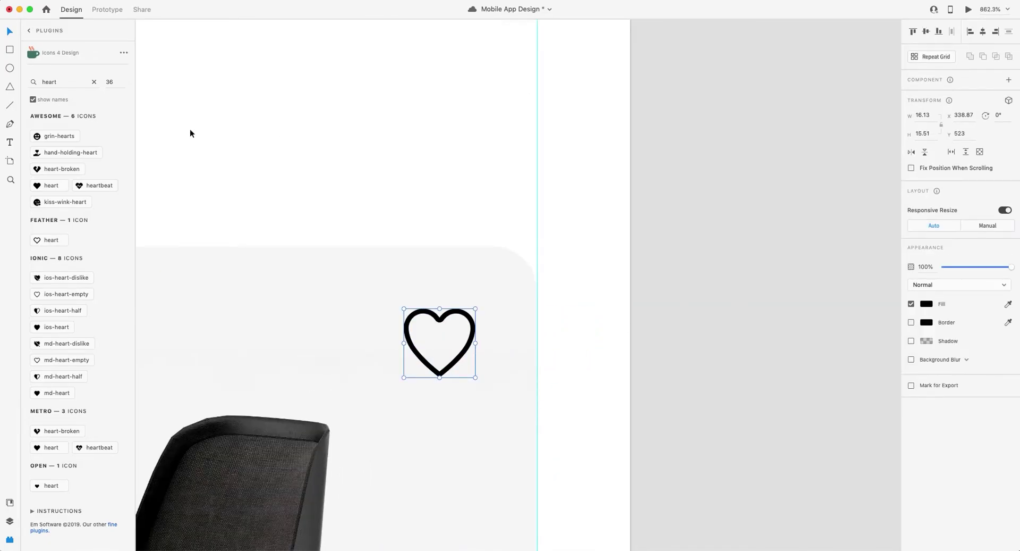
Color the second card's empty heart icon with the document color #9DA2A5
left_click(10, 505)
left_click(40, 110)
scroll(485, 321, "down", 5)
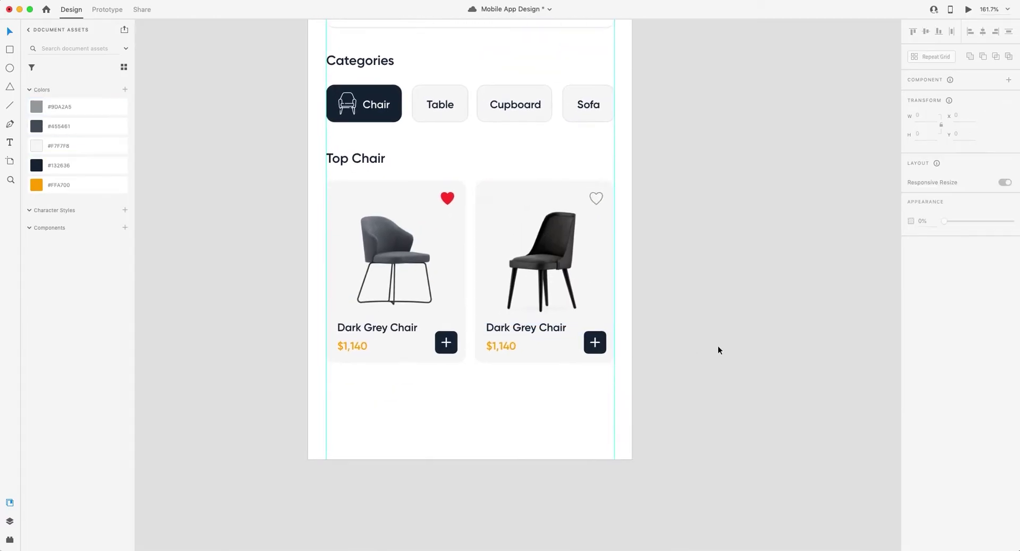
Change the second card's product name to Dark Brown Chair and its price to $1,490
scroll(691, 345, "down", 2)
left_click(456, 319)
double_click(455, 319)
type("Brown")
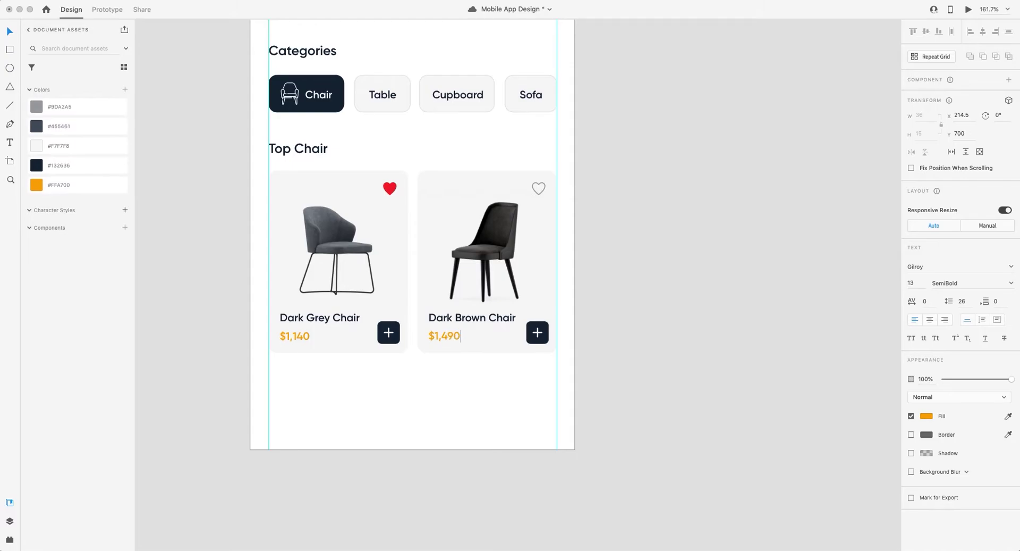
type("0")
left_click(471, 380)
Import home.svg from the Downloads folder and scale it to about 20 × 20 below the first chair card
key("super+Tab")
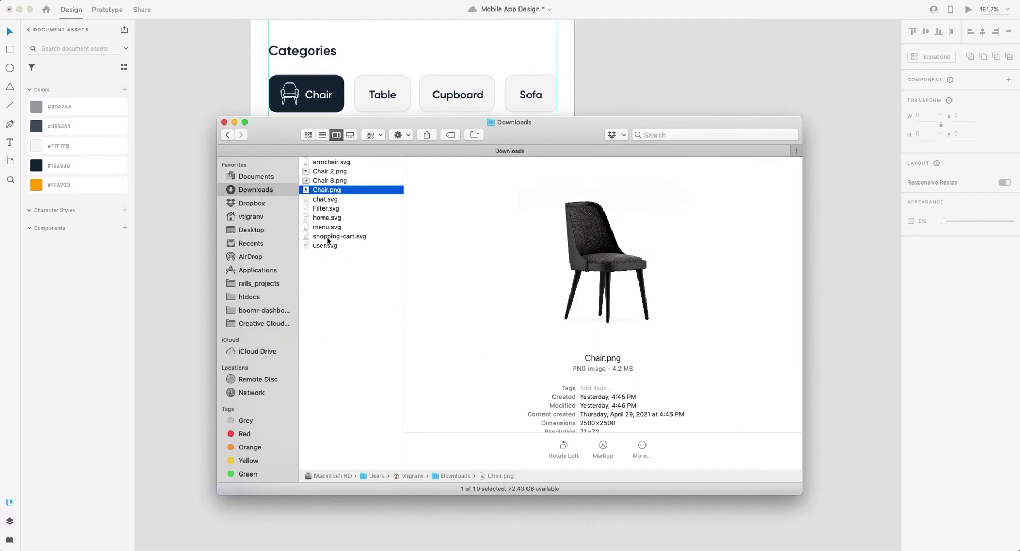
left_click(326, 227)
left_click_drag(322, 218, 219, 225)
scroll(219, 225, "down", 3)
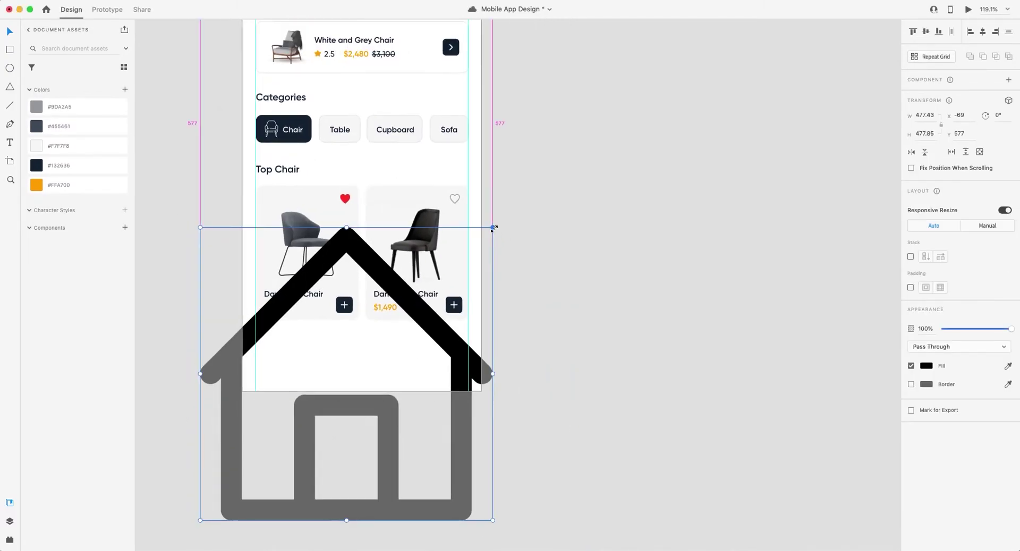
left_click_drag(494, 228, 363, 362)
scroll(353, 367, "up", 5)
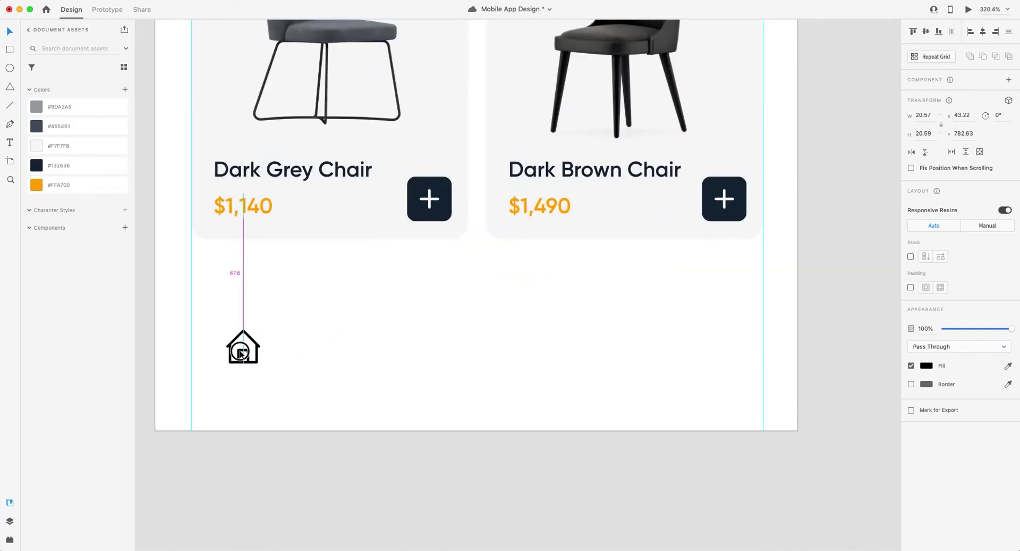
left_click_drag(240, 353, 242, 362)
Copy the Dark Grey Chair text below the home icon, change it to "Home" and set its weight to Medium
double_click(282, 165)
left_click_drag(282, 164, 287, 403)
double_click(344, 405)
type("Home")
left_click(973, 283)
left_click(951, 333)
Duplicate the Home label across the bottom row and reword the copies as Cart, Chat and Profile
left_click_drag(245, 404, 691, 383)
left_click(249, 373, "shift")
left_click(253, 390)
key("Escape")
key("Escape")
double_click(691, 380)
key("Escape")
key("Escape")
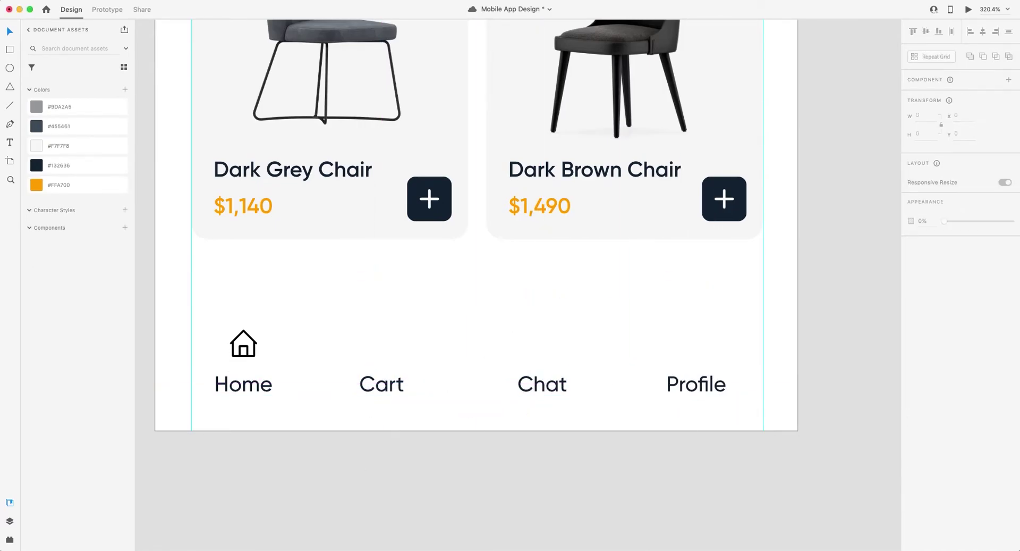
Import shopping-cart.svg from the Downloads folder, place it above the Cart label and scale it down to match the home icon
key("super+Tab")
left_click(328, 237)
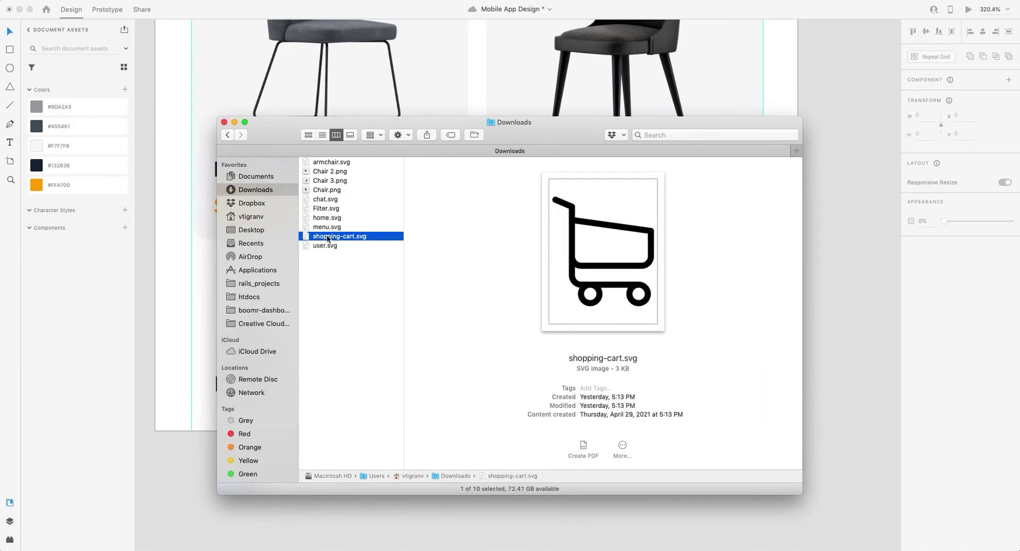
left_click_drag(181, 272, 276, 342)
scroll(206, 267, "down", 5)
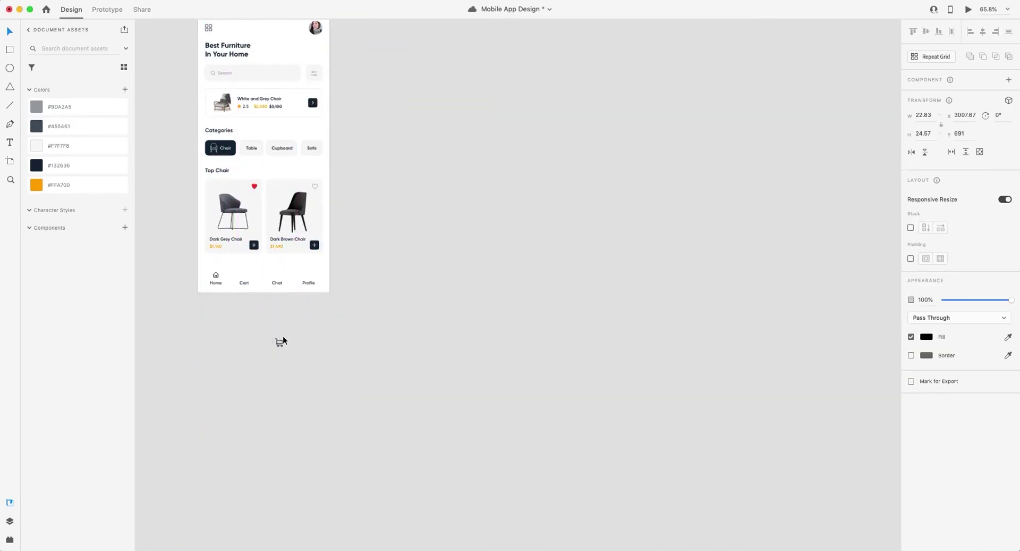
scroll(370, 482, "up", 4)
left_click_drag(366, 472, 290, 284)
scroll(289, 285, "up", 5)
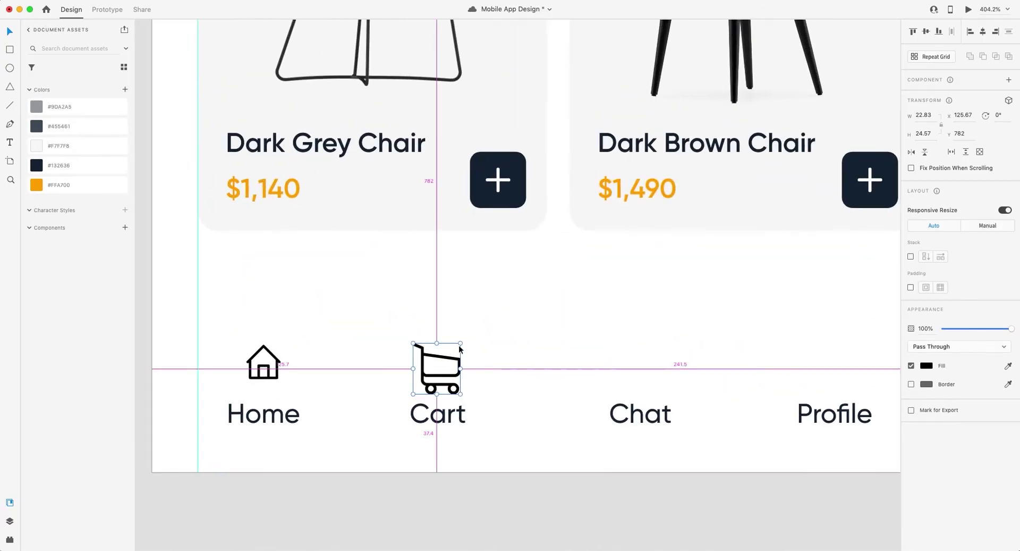
left_click_drag(452, 348, 440, 370)
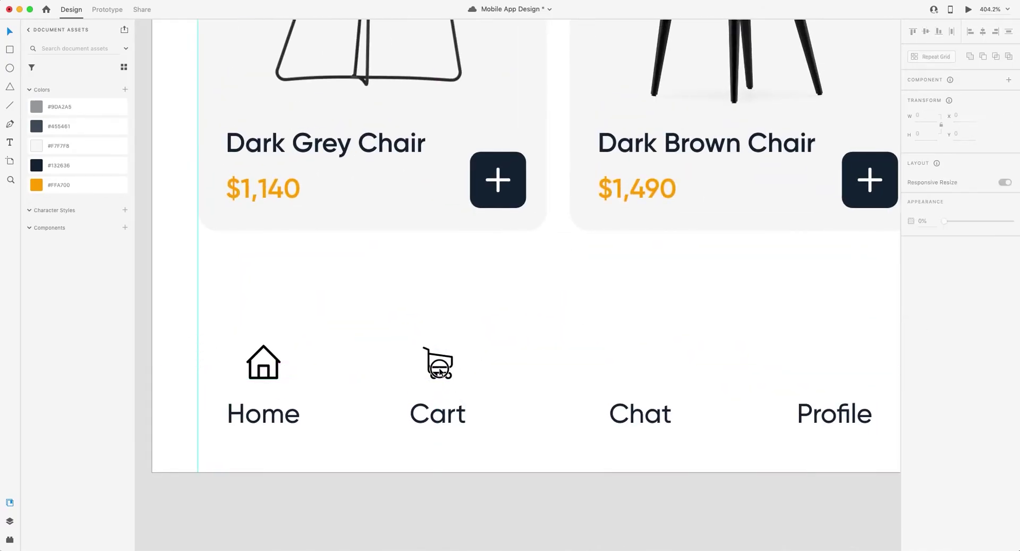
Color the cart icon and the Cart, Chat and Profile labels with the document color #9DA2A5
scroll(340, 456, "down", 2)
scroll(339, 456, "right", 4)
left_click_drag(403, 289, 346, 322)
left_click(36, 106)
left_click(335, 358)
left_click(36, 107)
left_click(379, 364)
left_click_drag(735, 321, 531, 372)
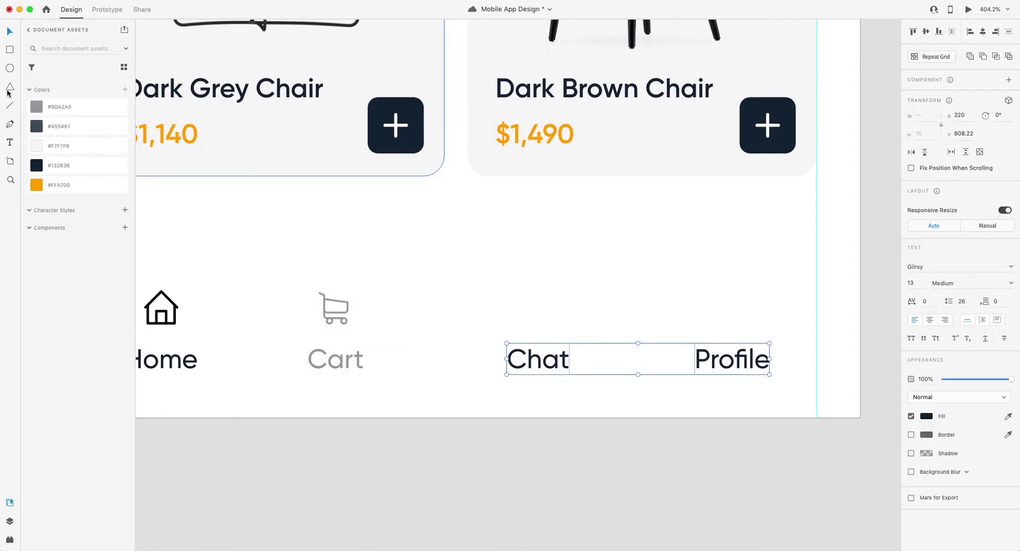
left_click(36, 107)
Import chat.svg from the Downloads folder and move it onto the artboard near the Chat label
key("ctrl+v")
left_click_drag(200, 221, 580, 496)
scroll(499, 416, "down", 5)
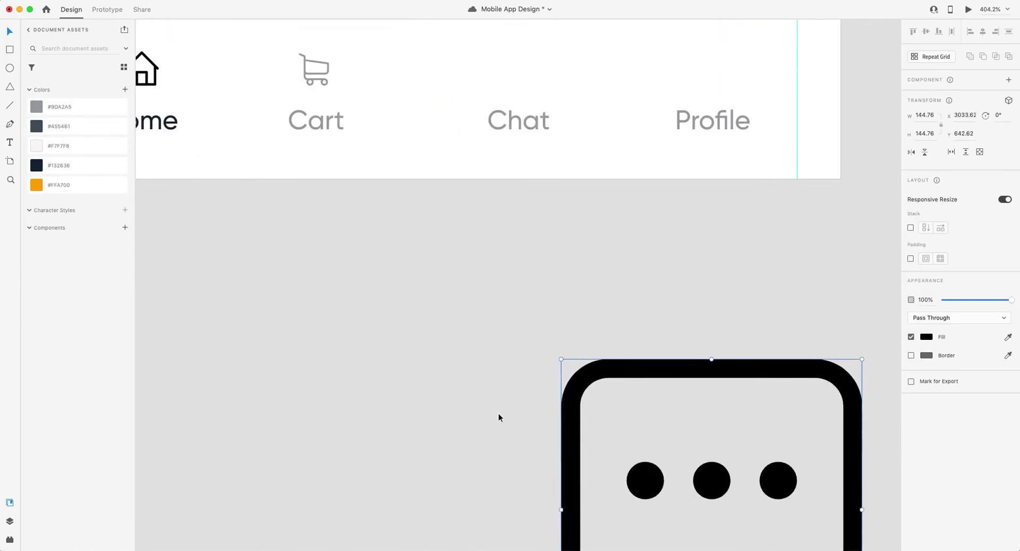
scroll(512, 289, "down", 3)
left_click_drag(711, 478, 513, 289)
Scale the chat icon to about 14.4 × 14.4, center it above the Chat label and color it grey
scroll(512, 289, "up", 3)
left_click_drag(632, 119, 507, 231)
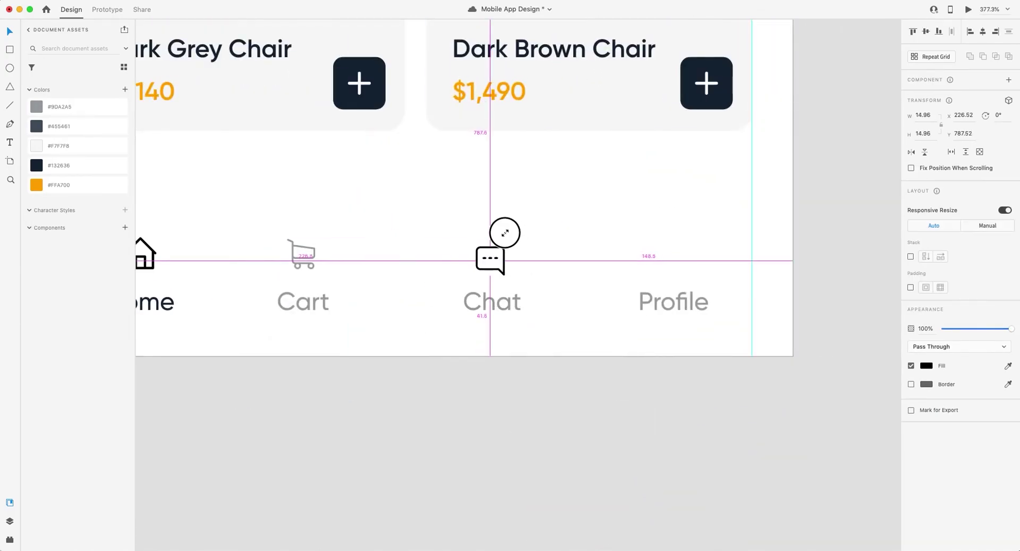
scroll(505, 232, "up", 3)
key("Right")
scroll(505, 267, "down", 2)
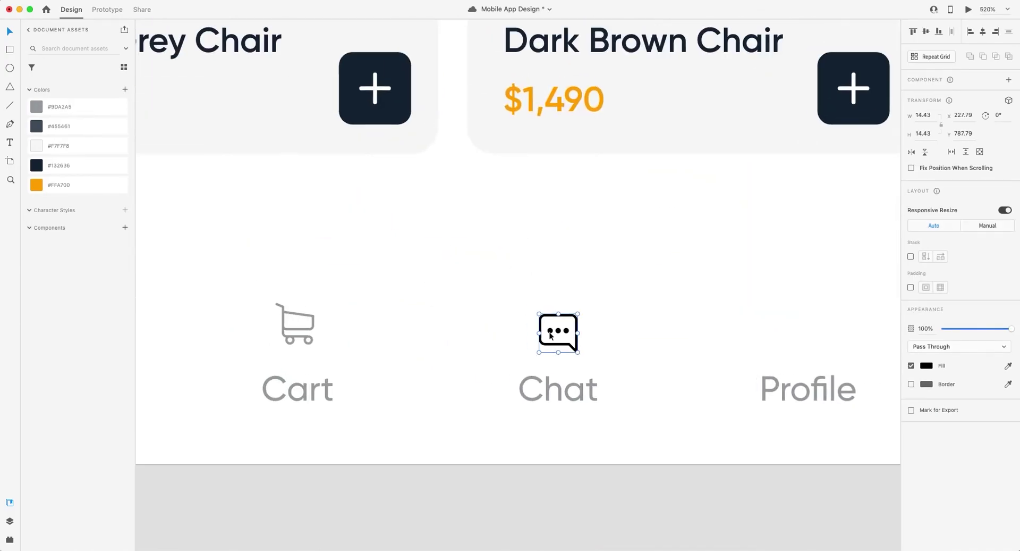
scroll(403, 244, "down", 3)
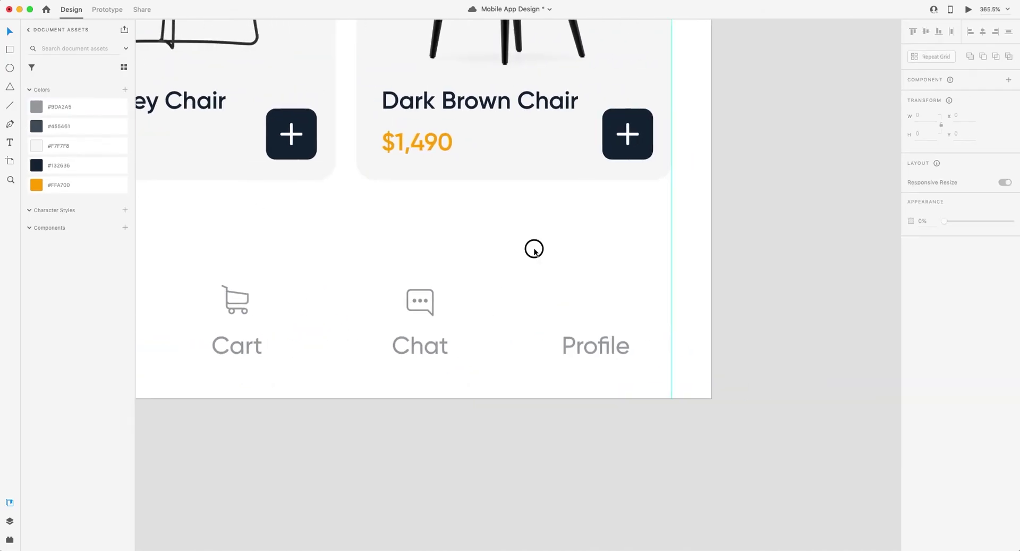
Import user.svg from the Downloads folder, scale it to icon size above the Profile label and color it grey
key("super+Tab")
left_click(318, 244)
left_click_drag(319, 244, 246, 221)
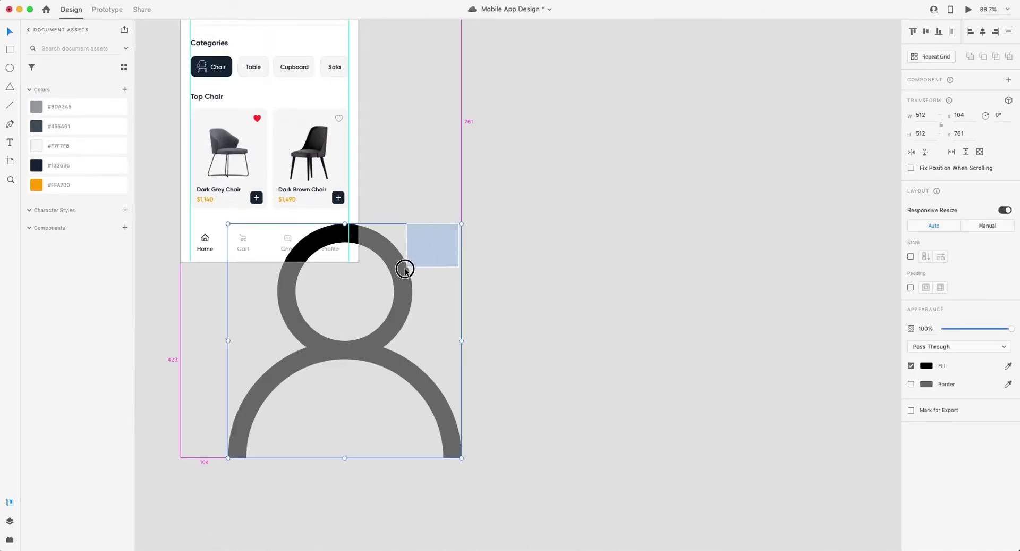
left_click_drag(405, 266, 376, 312)
scroll(336, 226, "up", 5)
left_click_drag(494, 253, 482, 262)
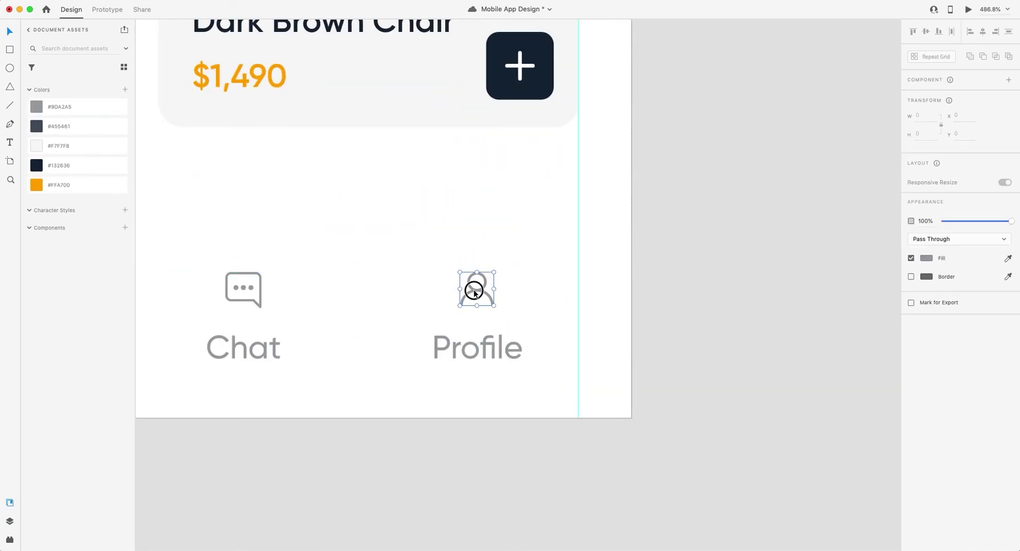
Draw a small circle near the chat icon for a notification badge and fill it with #132636
scroll(376, 268, "left", 3)
scroll(376, 269, "up", 5)
key("e")
mouse_move(507, 267)
left_mouse_down()
mouse_move(557, 318)
mouse_move(522, 348)
left_mouse_up()
left_click(58, 166)
left_click(484, 274)
Copy the Chat label onto the badge circle, change the text to "5" and fill it white
left_click_drag(483, 436, 635, 288)
left_click_drag(523, 348, 556, 249)
double_click(635, 288)
type("5")
left_click(926, 416)
left_click(804, 355)
Center the 5 in its badge circle on the chat icon's upper right corner
right_click(575, 280)
left_click(608, 450)
scroll(534, 285, "up", 5)
left_click_drag(522, 280, 521, 285)
scroll(579, 275, "down", 2)
key("Escape")
key("super+0")
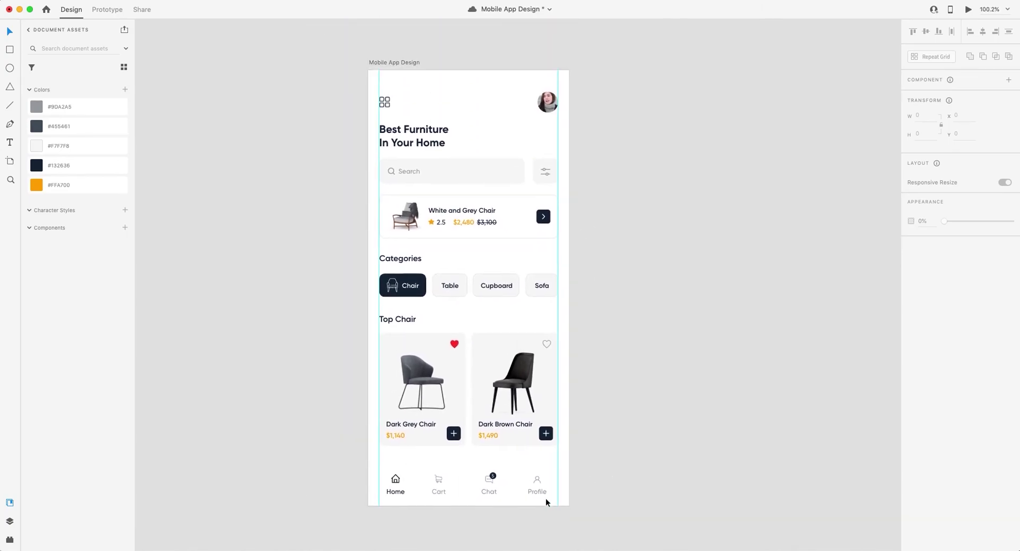
Align the Home item with the left margin guide and the Profile item with the right margin guide
scroll(546, 498, "up", 5)
scroll(228, 423, "down", 2)
scroll(228, 423, "left", 2)
left_click(226, 431)
left_click_drag(223, 435, 207, 448)
left_click_drag(627, 439, 659, 436)
Adjust the horizontal positions of the Cart and Chat items between Home and Profile
left_click(496, 435)
left_click_drag(346, 433, 348, 435)
left_click(480, 355)
scroll(465, 362, "down", 2)
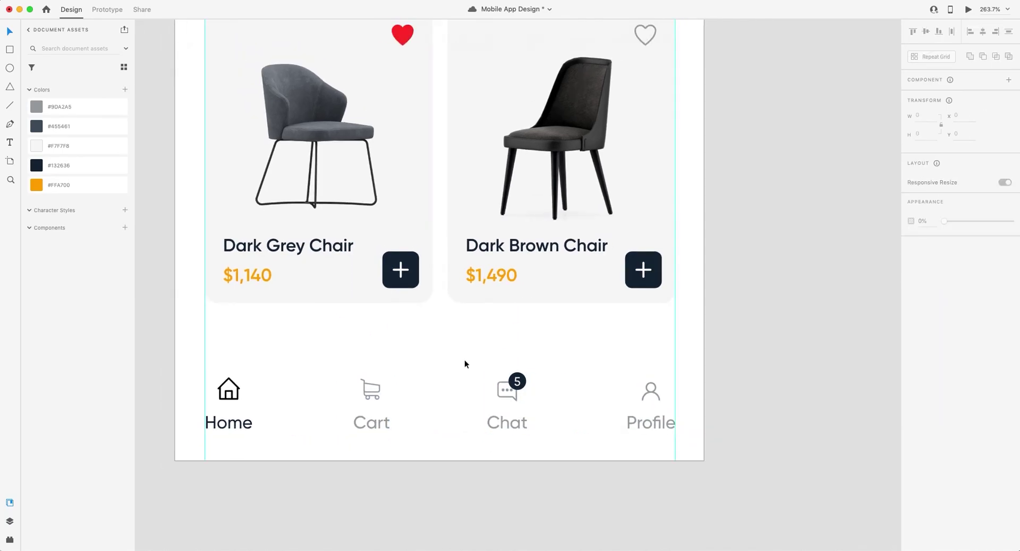
left_click(496, 420)
left_click_drag(493, 420, 493, 420)
left_click(359, 432)
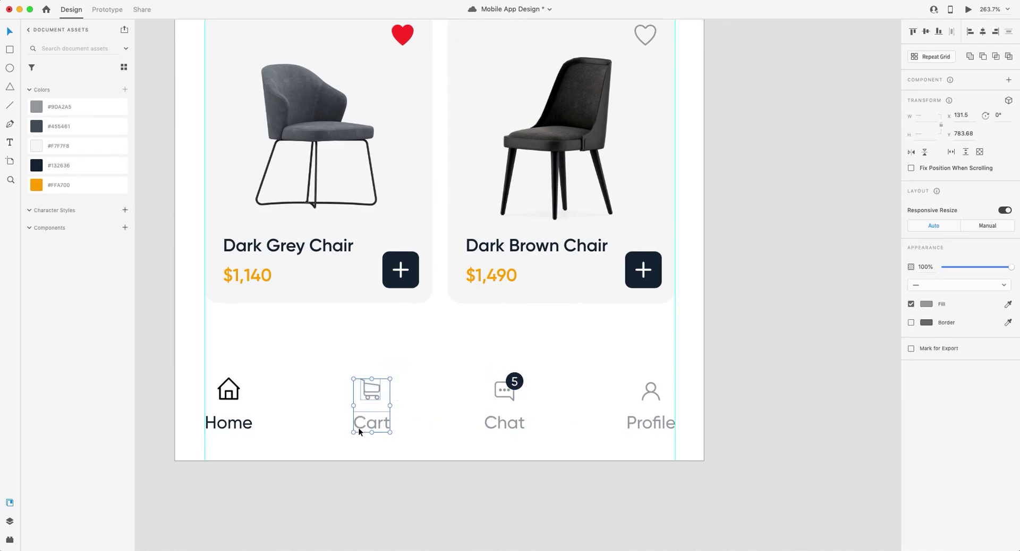
Move the Profile and Chat items of the navigation row inward, away from the right margin guide
scroll(393, 372, "down", 2)
left_click(361, 369)
scroll(360, 369, "up", 3)
left_click(789, 404)
left_click_drag(789, 404, 752, 409)
left_click_drag(635, 406, 615, 410)
left_click(818, 320)
Even out the spacing of the navigation items inside the margins and hide the artboard's guides
left_click_drag(790, 325, 396, 417)
mouse_move(376, 375)
left_mouse_down()
mouse_move(393, 375)
mouse_move(384, 379)
left_mouse_up()
scroll(515, 305, "down", 5)
left_click(474, 318)
left_click_drag(442, 352, 423, 370)
scroll(451, 371, "down", 5)
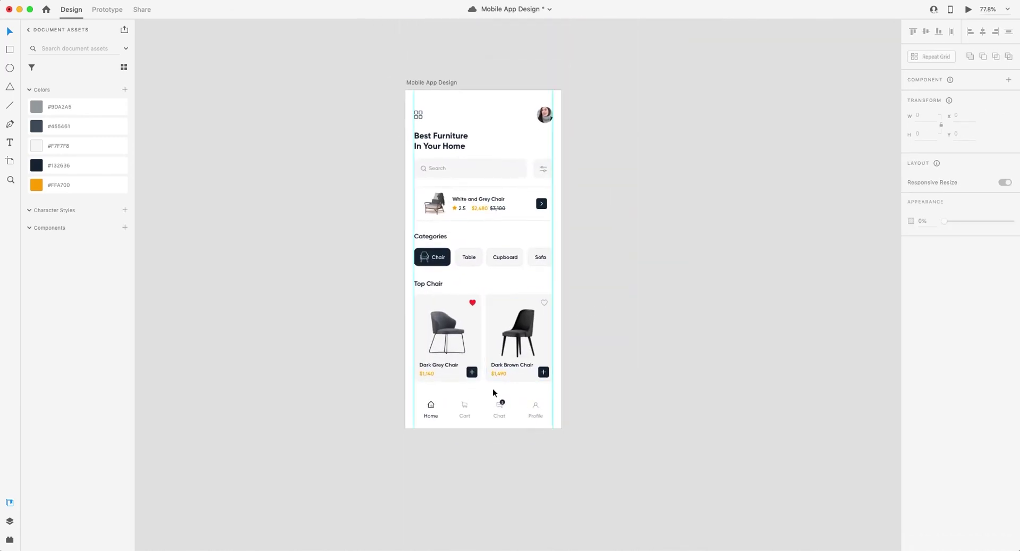
left_click(396, 127)
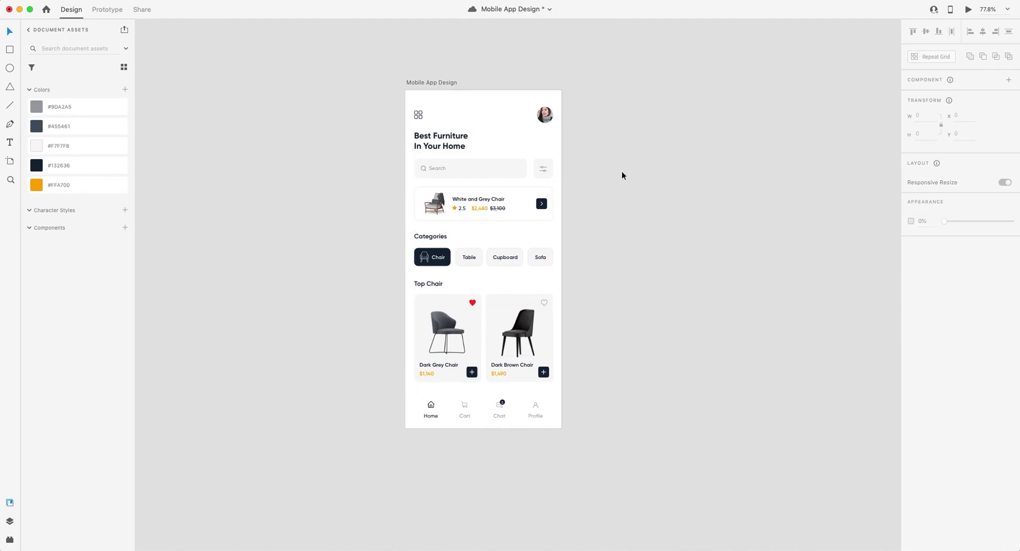